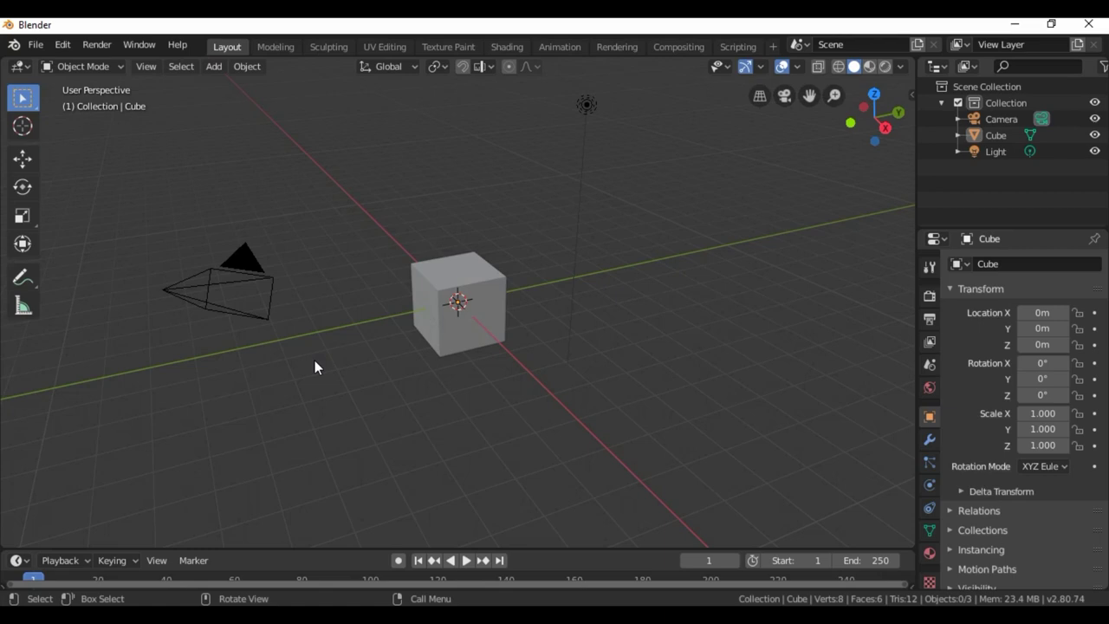
# Enable the A.N.T.Landscape add-on, found by searching add-ons for 'land', then close Preferences.
pyautogui.click(62, 45)
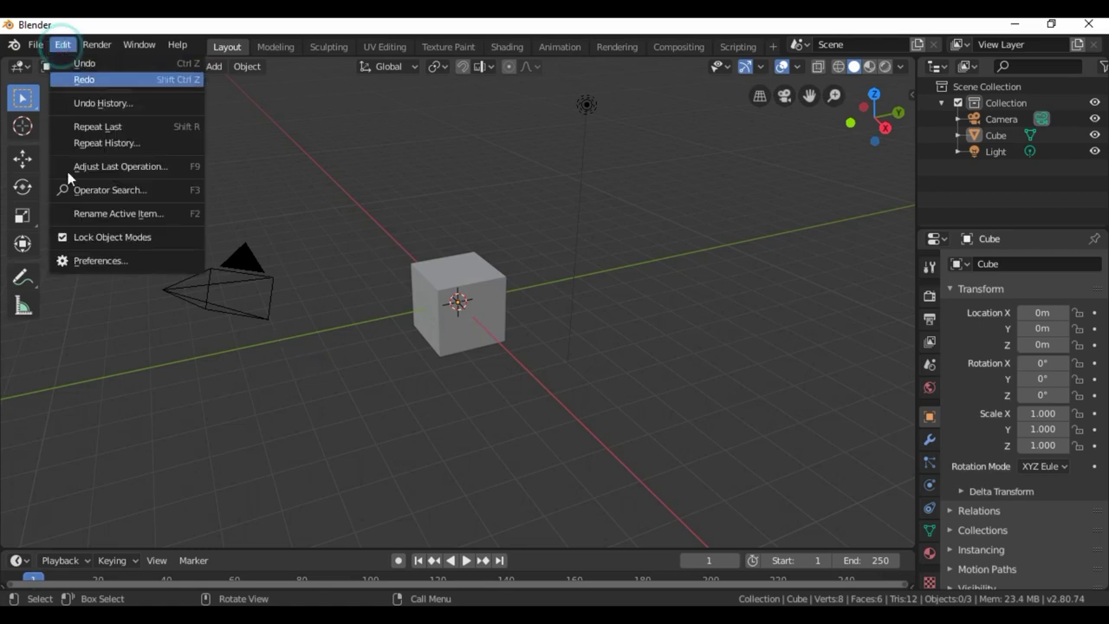
pyautogui.click(90, 258)
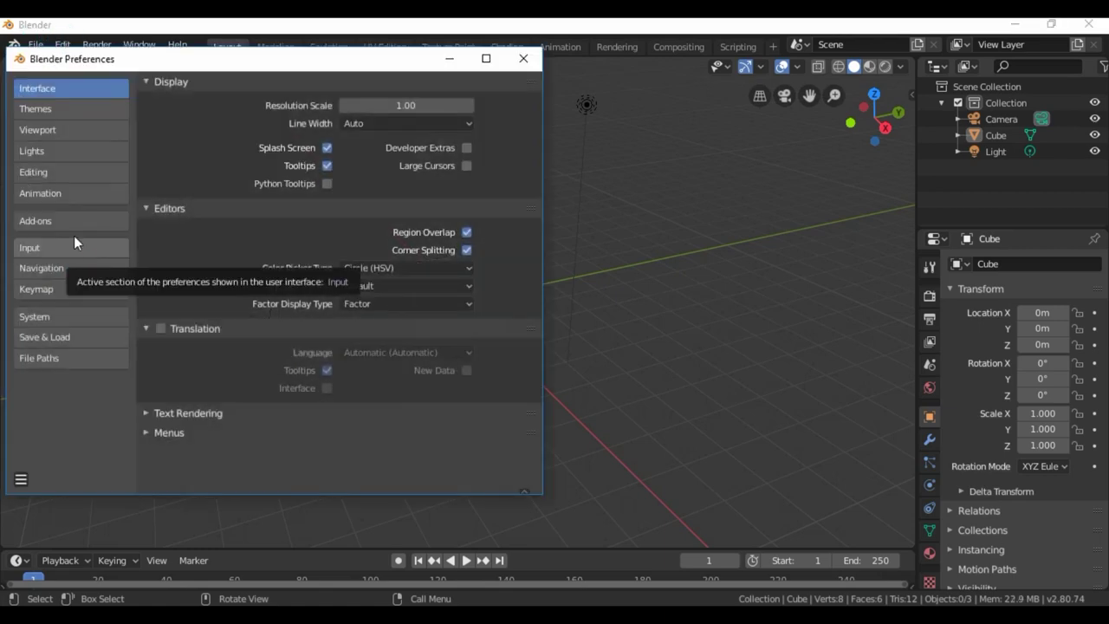
pyautogui.click(44, 223)
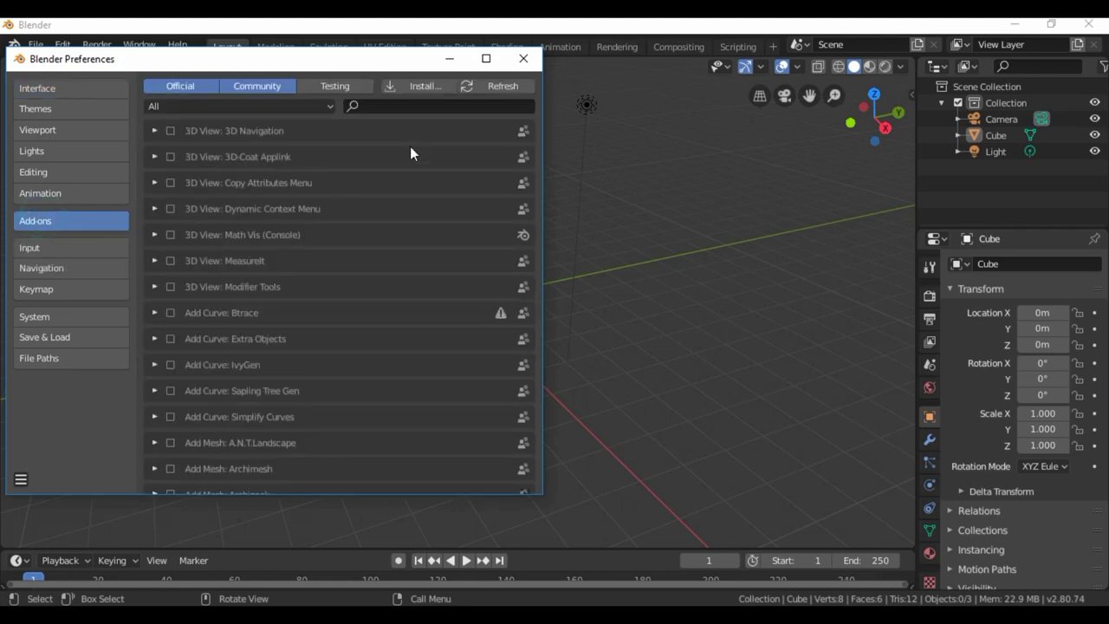
pyautogui.click(412, 107)
pyautogui.write('lan')
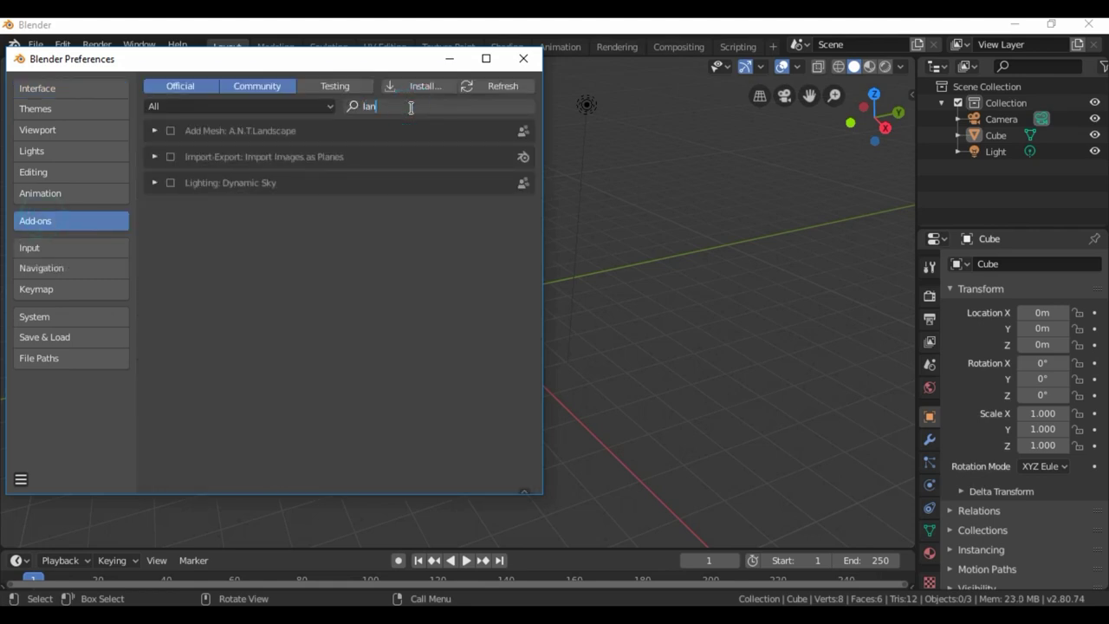
pyautogui.write('d')
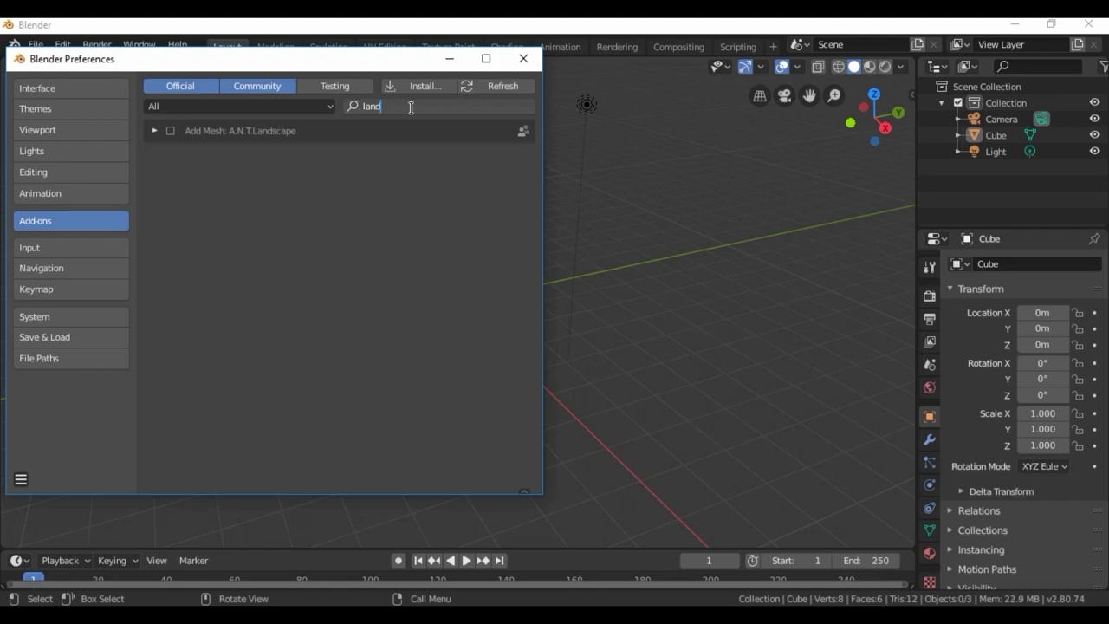
pyautogui.click(171, 132)
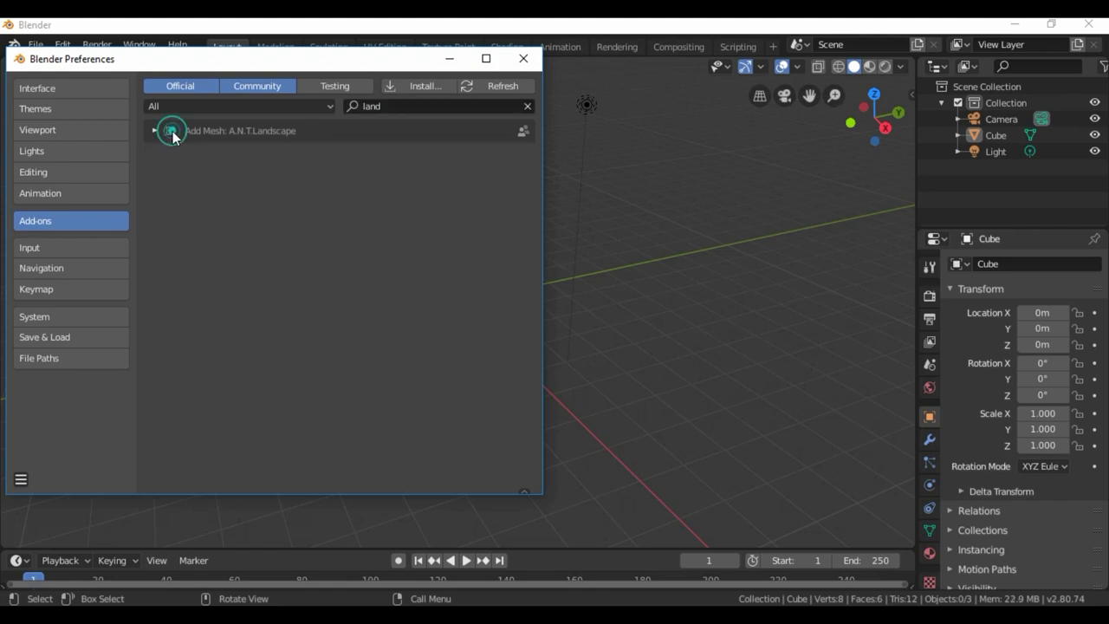
pyautogui.click(171, 133)
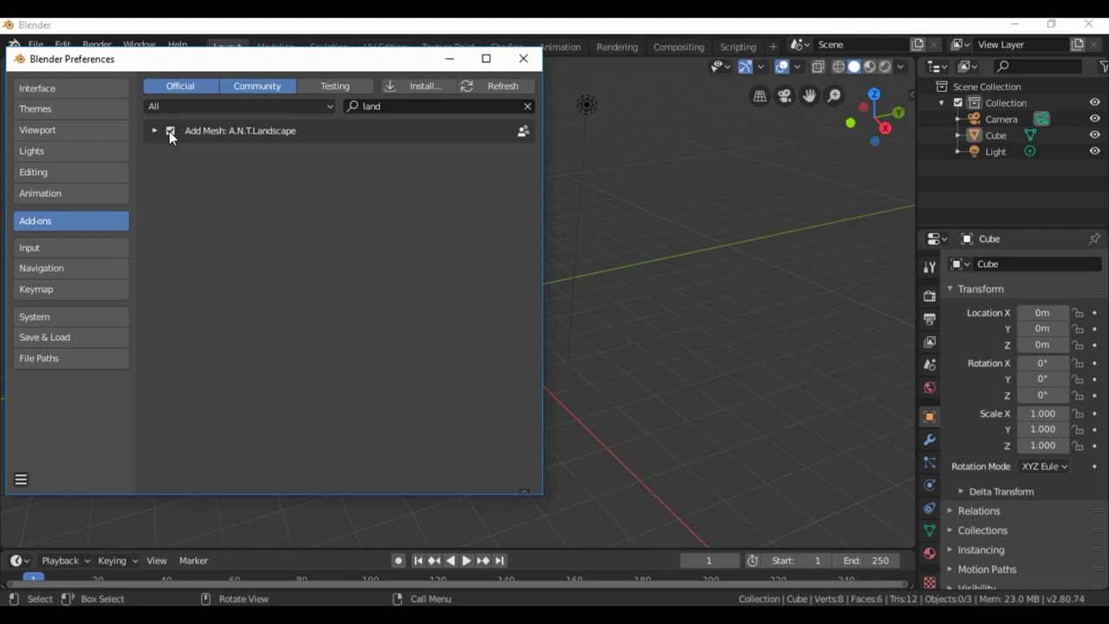
pyautogui.click(522, 59)
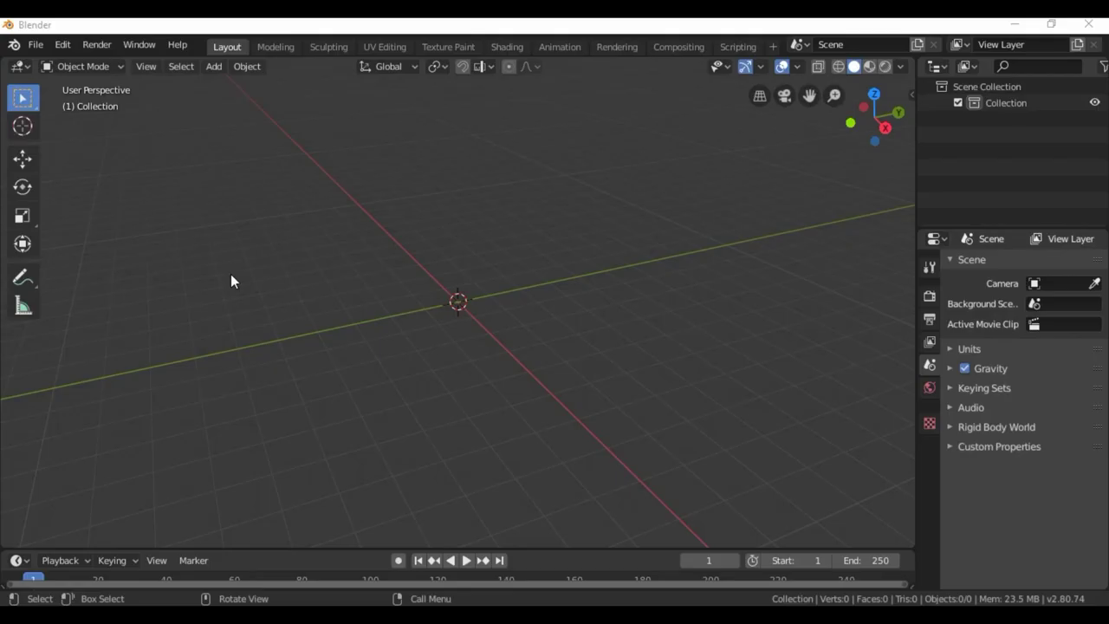
# Add a Landscape terrain mesh from the Add > Mesh menu.
pyautogui.click(231, 275)
pyautogui.click(214, 67)
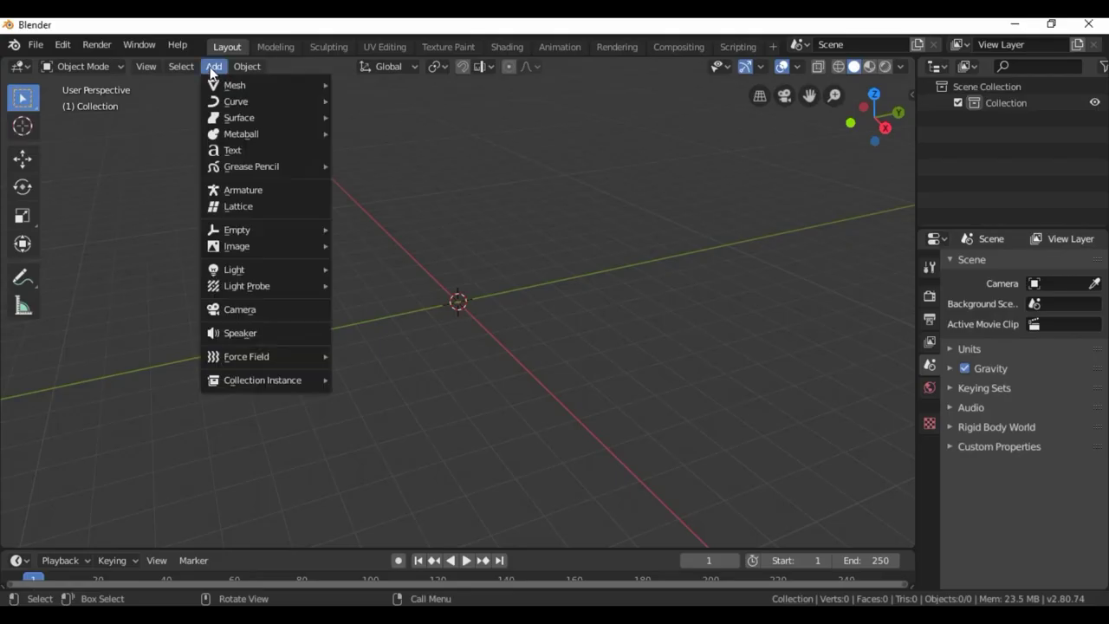
pyautogui.moveTo(234, 85)
pyautogui.click(379, 254)
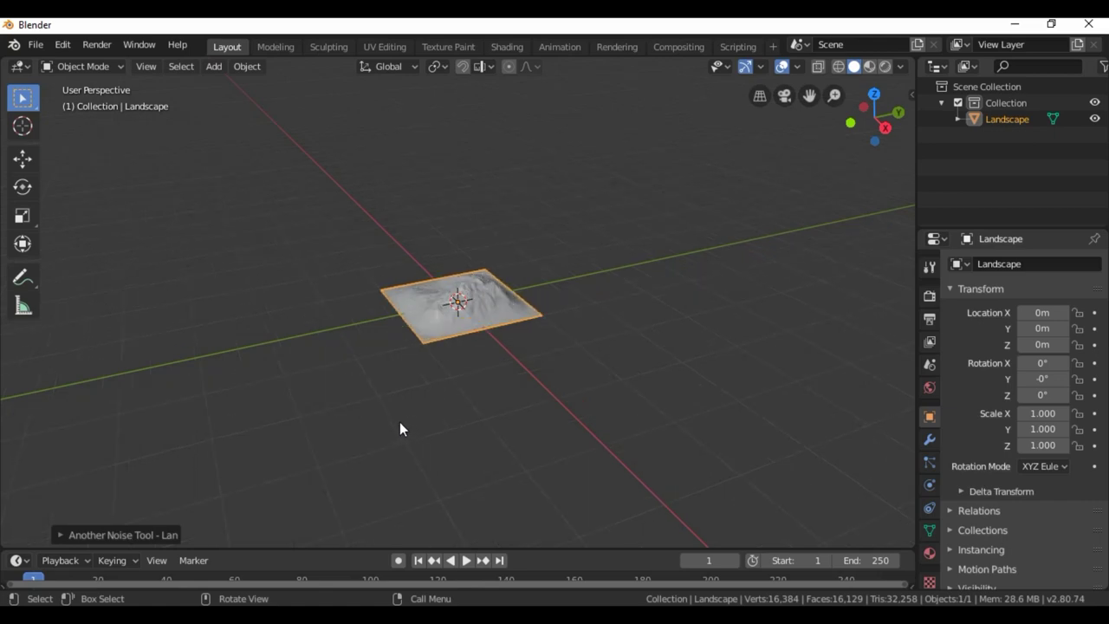
# Apply the Cliff operator preset to the landscape and switch off Shade Smooth.
pyautogui.click(116, 532)
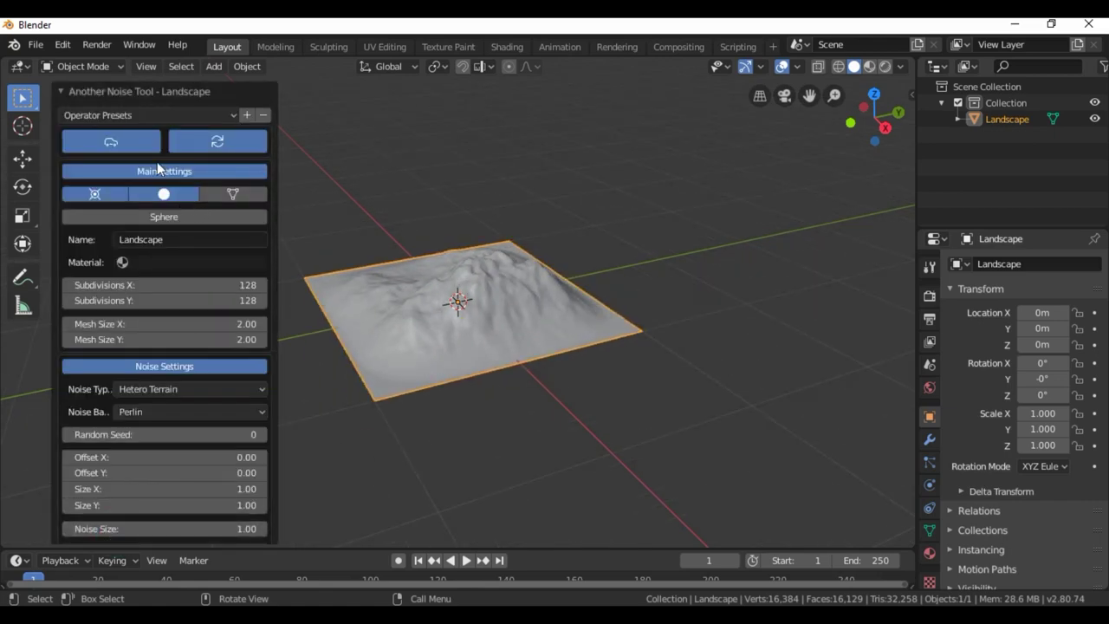
pyautogui.click(124, 115)
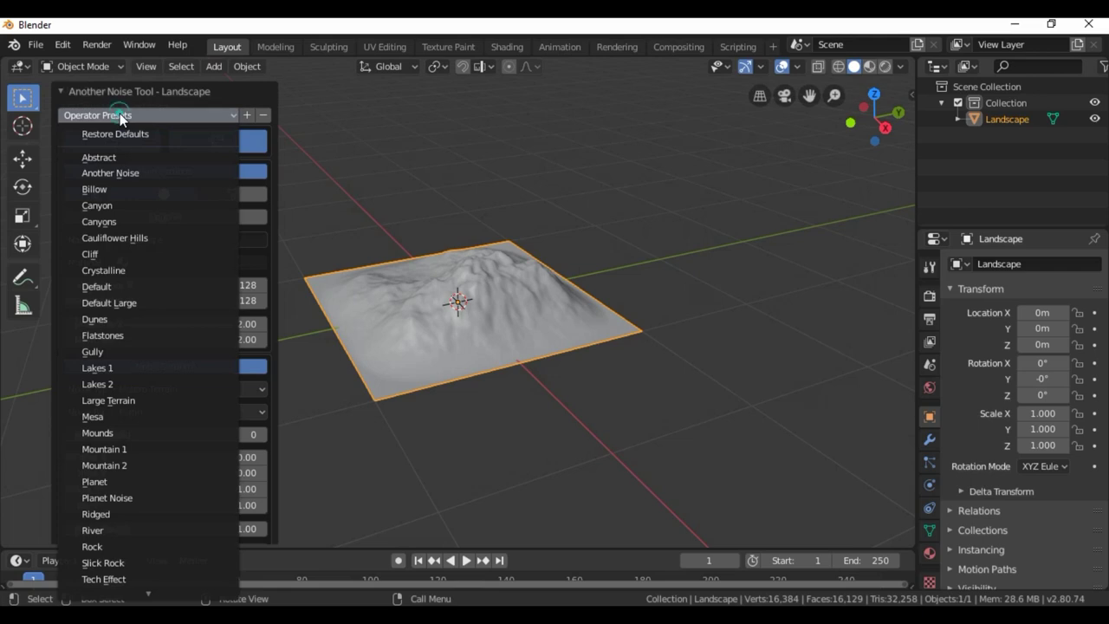
pyautogui.click(101, 251)
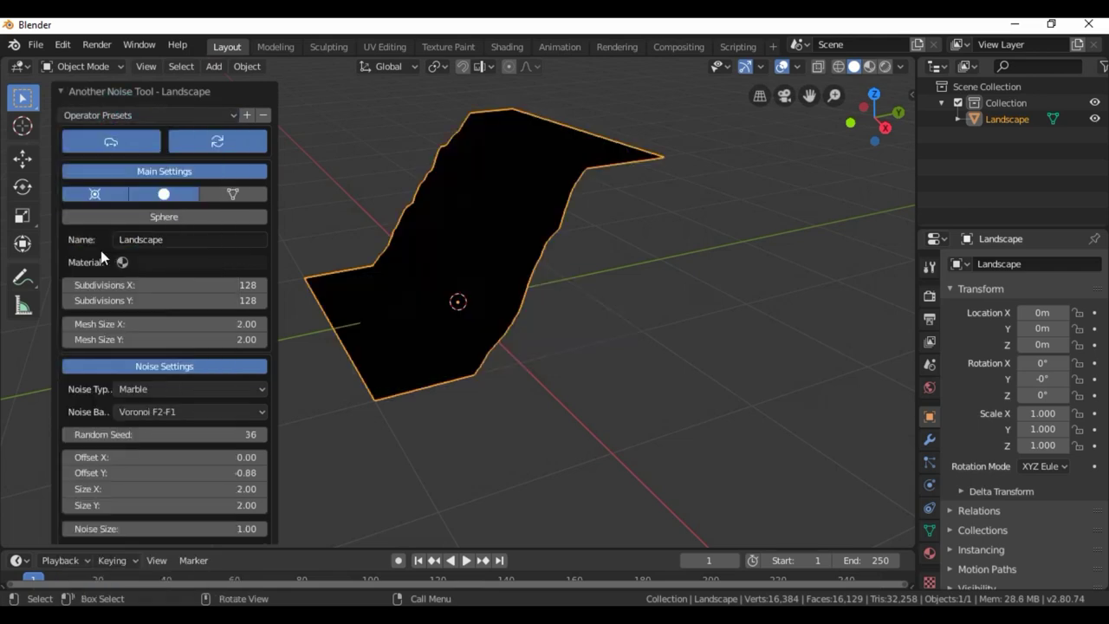
pyautogui.click(161, 196)
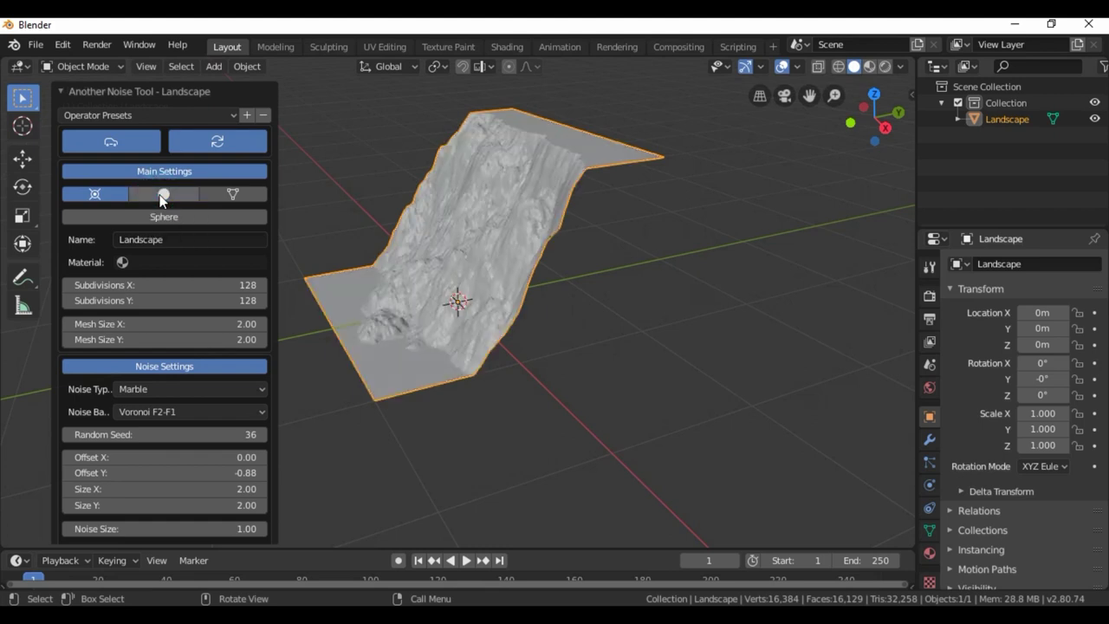
pyautogui.moveTo(215, 287)
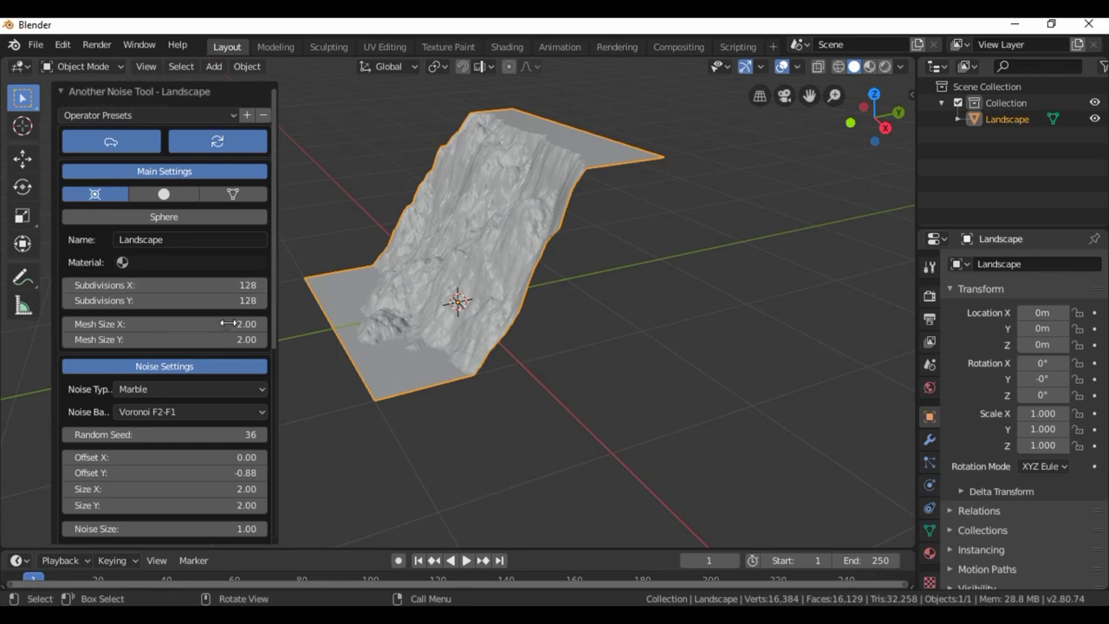
# Try the Shattered hTerrain, Noise Rocks and Ridged MFractal noise types on the landscape.
pyautogui.scroll(-2, 163, 349)
pyautogui.click(163, 352)
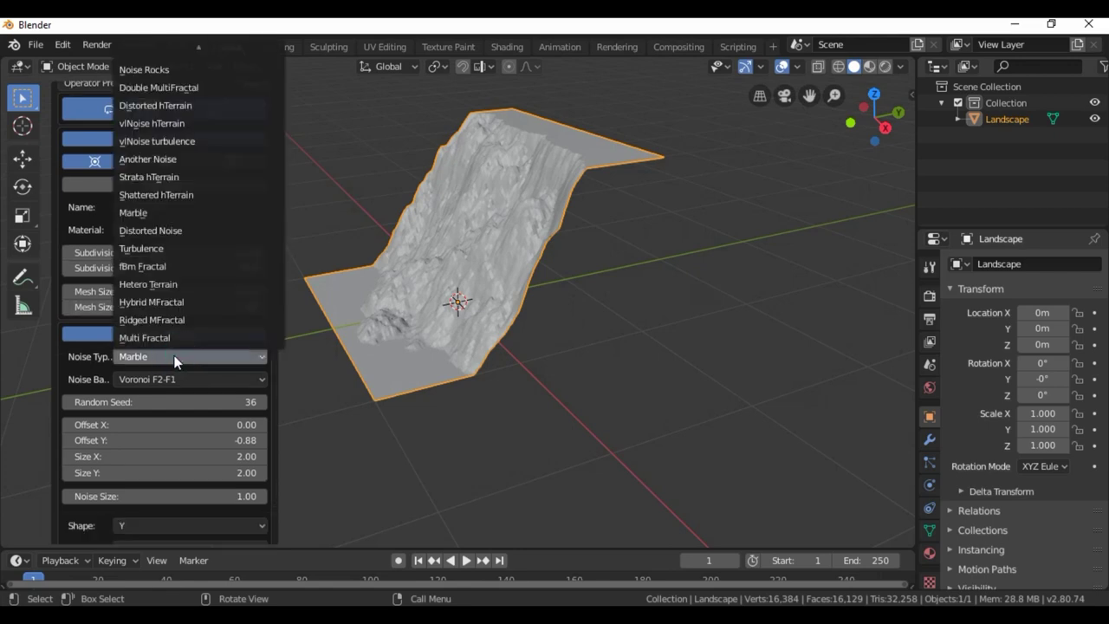
pyautogui.click(145, 197)
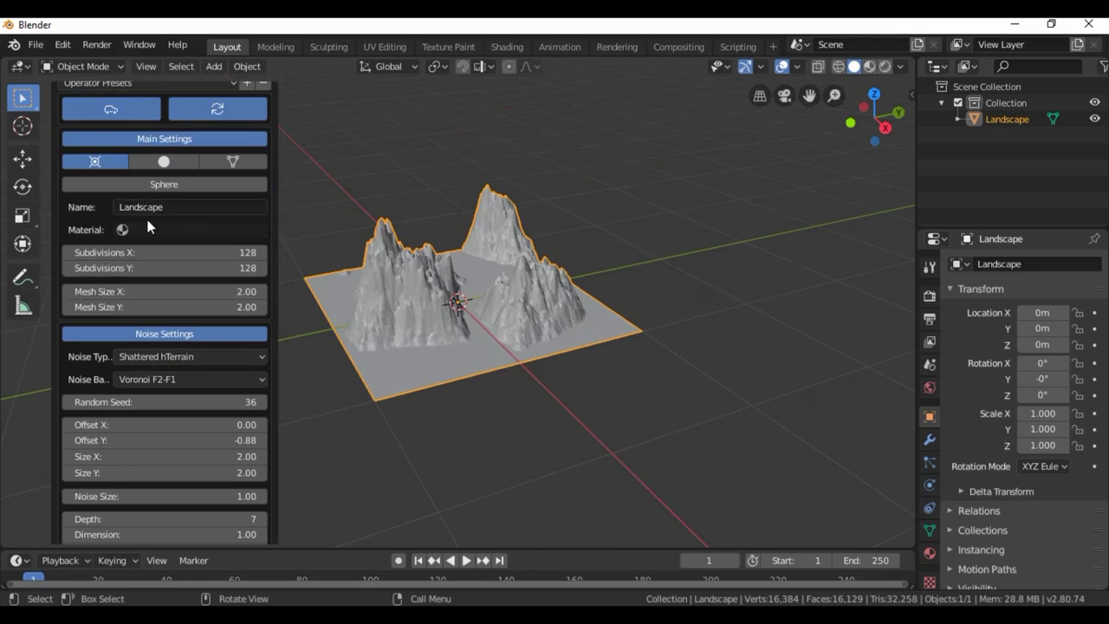
pyautogui.click(153, 356)
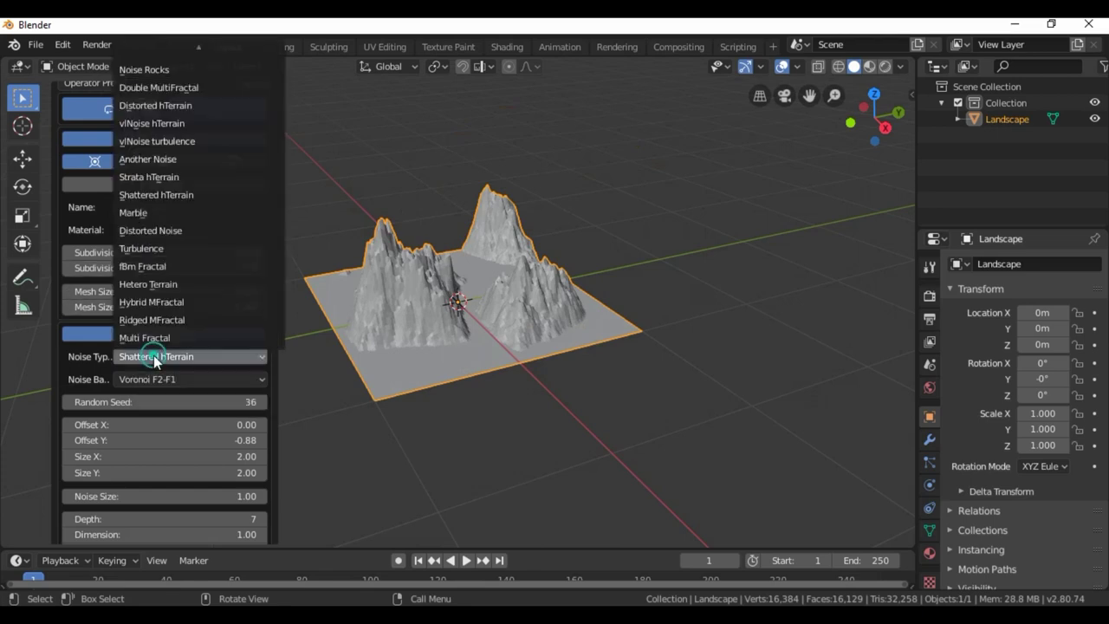
pyautogui.click(151, 70)
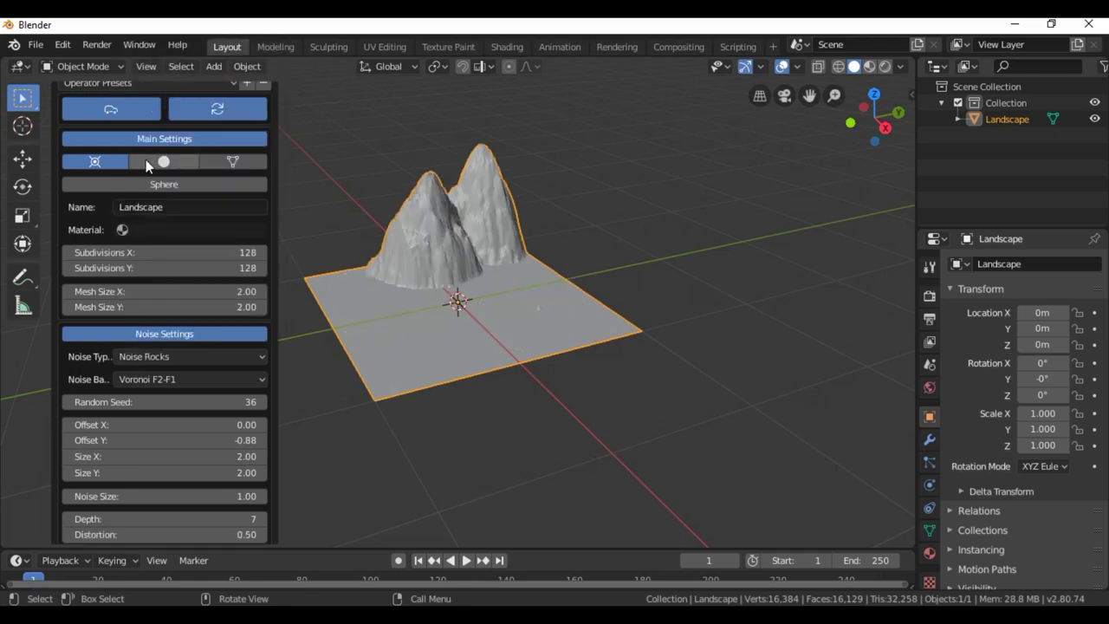
pyautogui.click(148, 356)
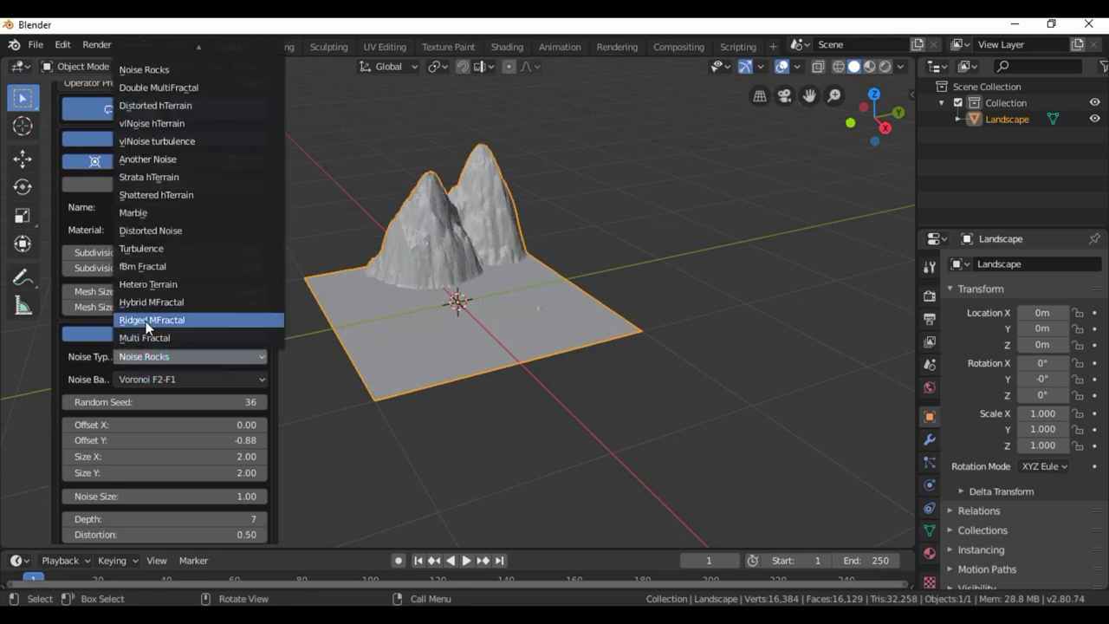
pyautogui.click(147, 321)
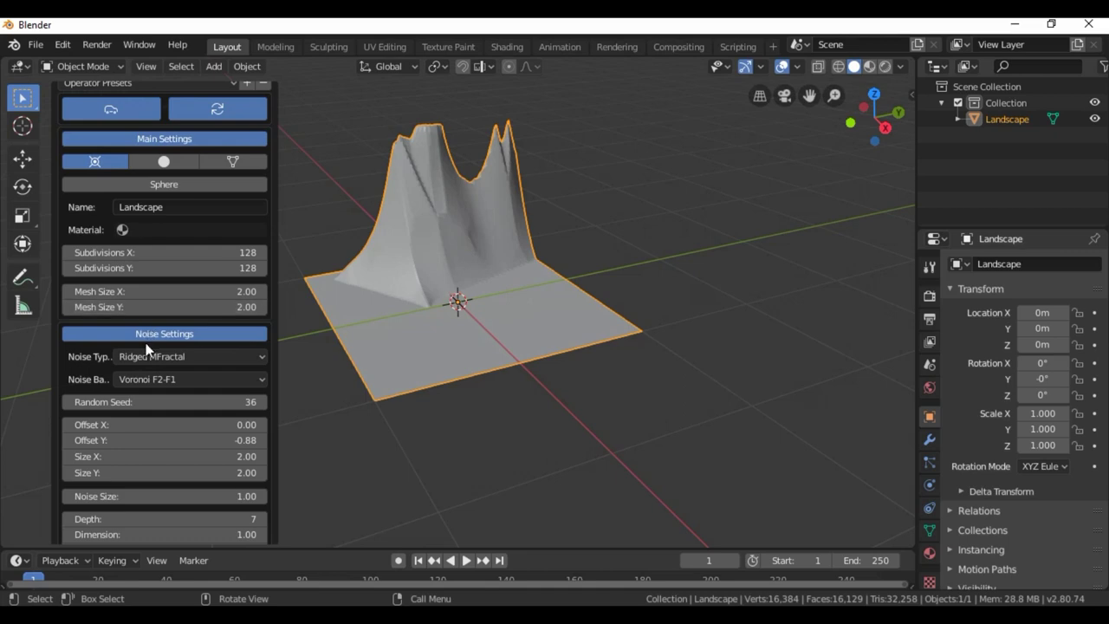
# Try Turbulence and Multi Fractal noise, then settle on Noise Rocks.
pyautogui.click(145, 357)
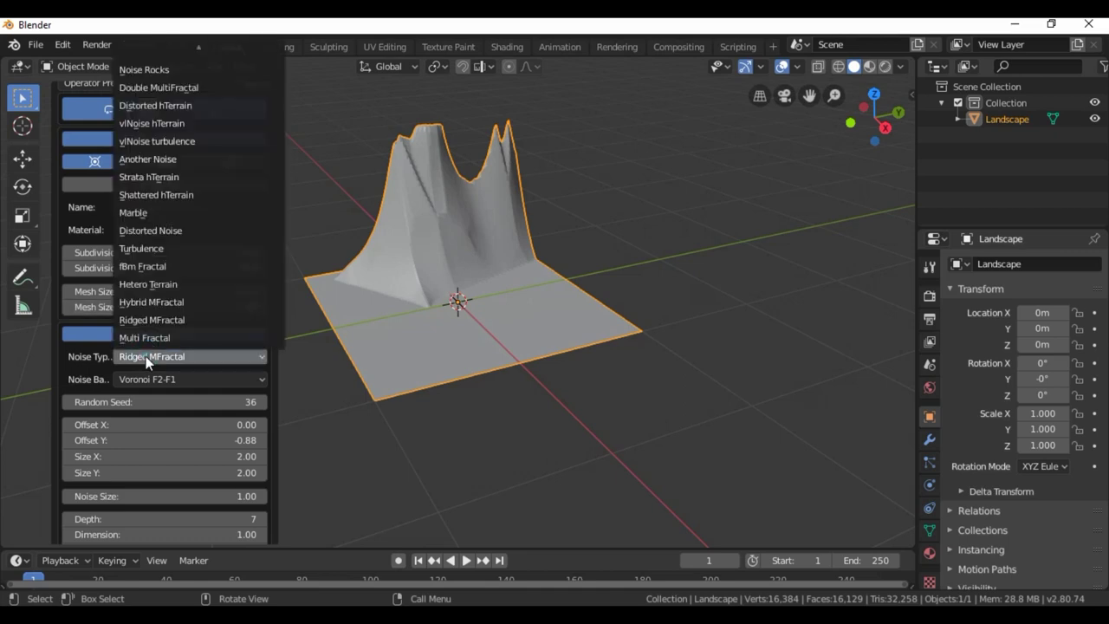
pyautogui.click(150, 249)
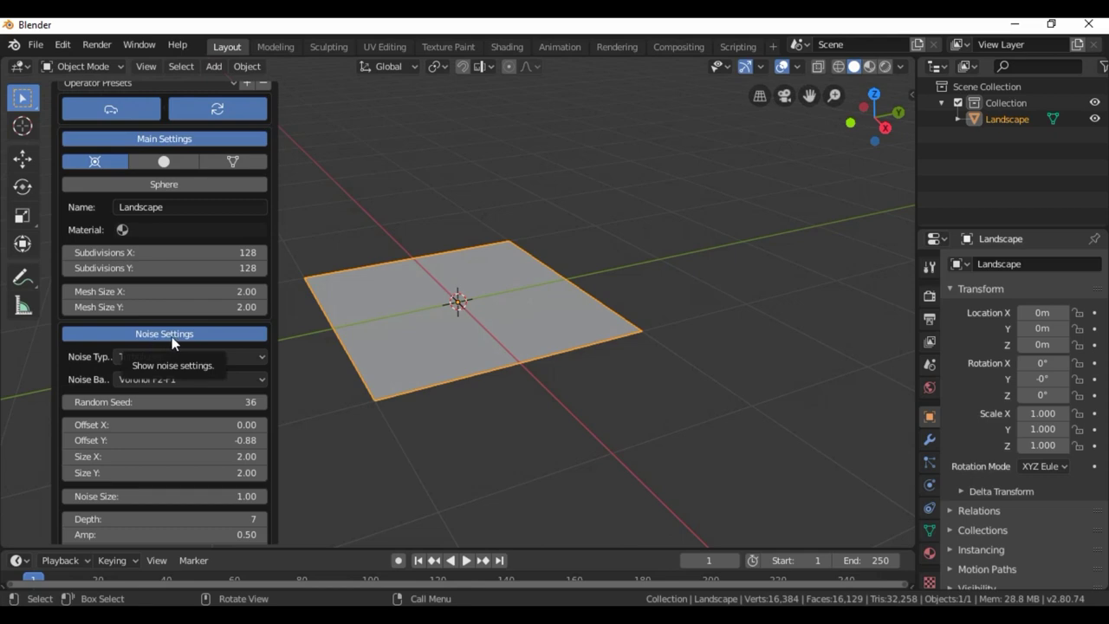
pyautogui.click(157, 358)
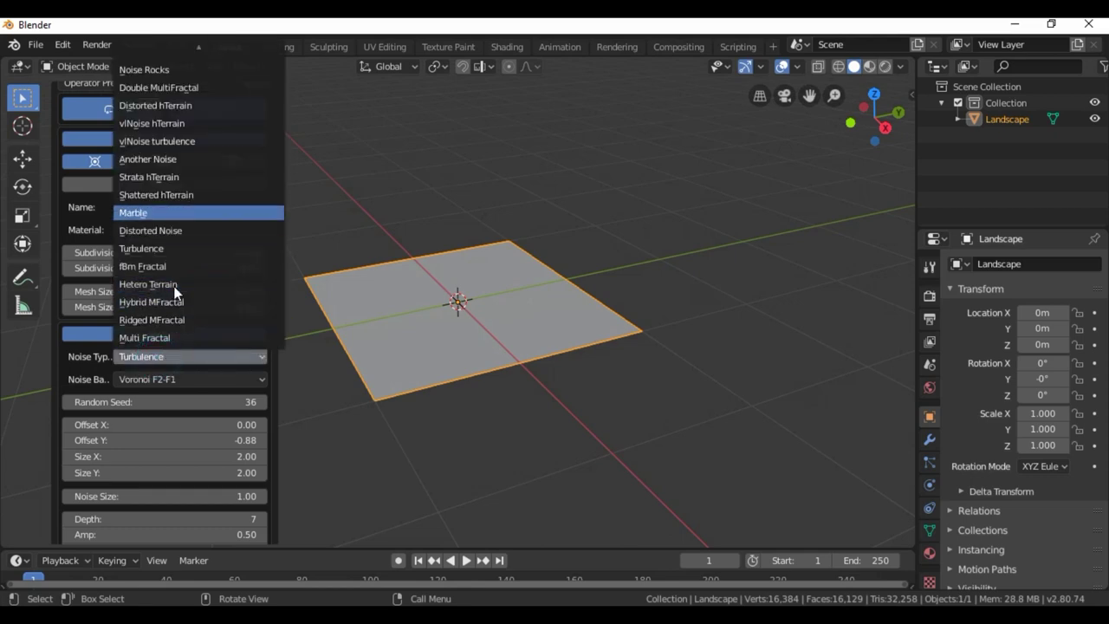
pyautogui.click(156, 337)
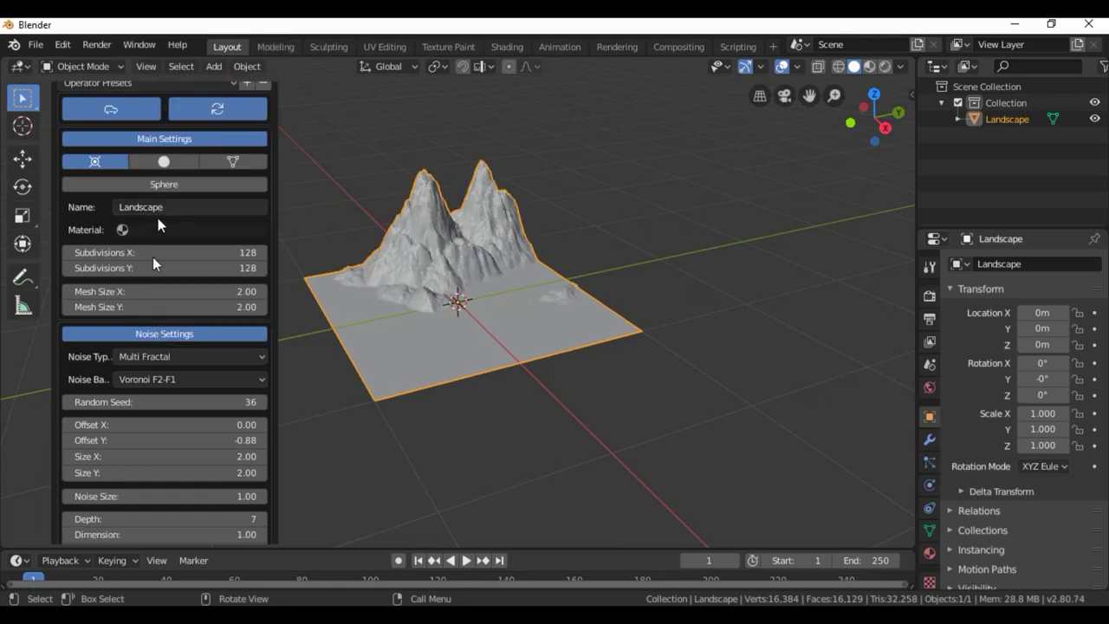
pyautogui.click(150, 356)
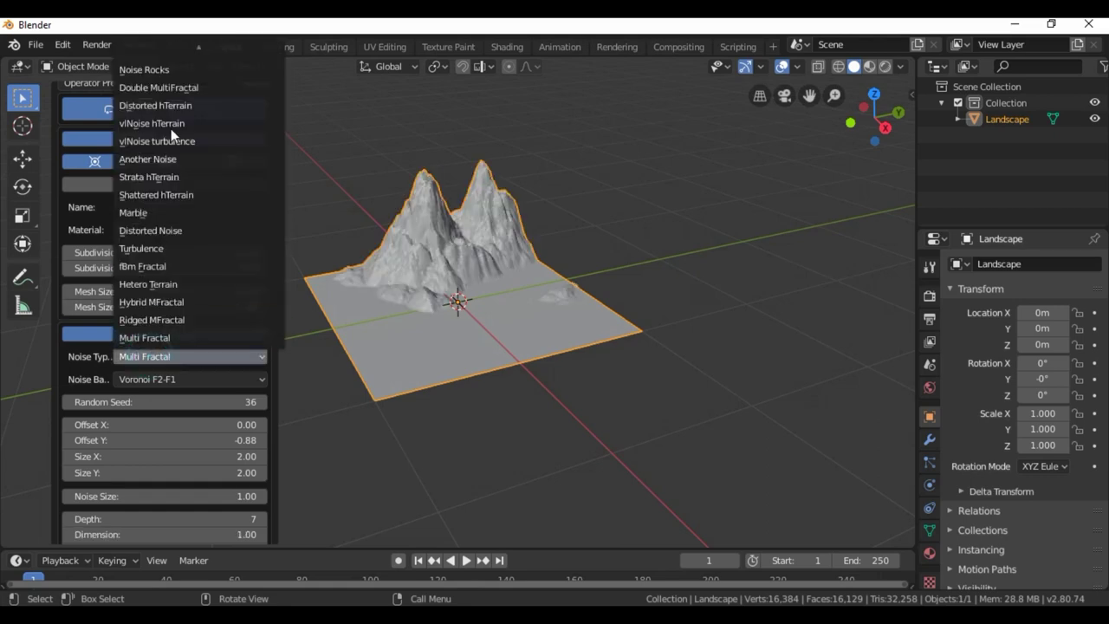
pyautogui.click(146, 71)
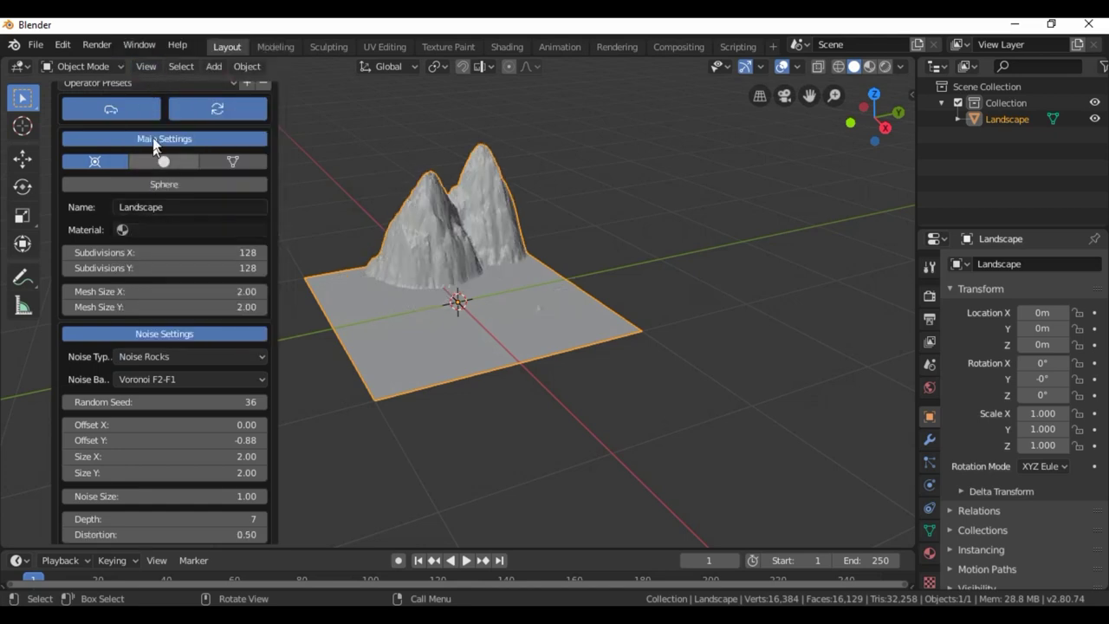
pyautogui.click(122, 83)
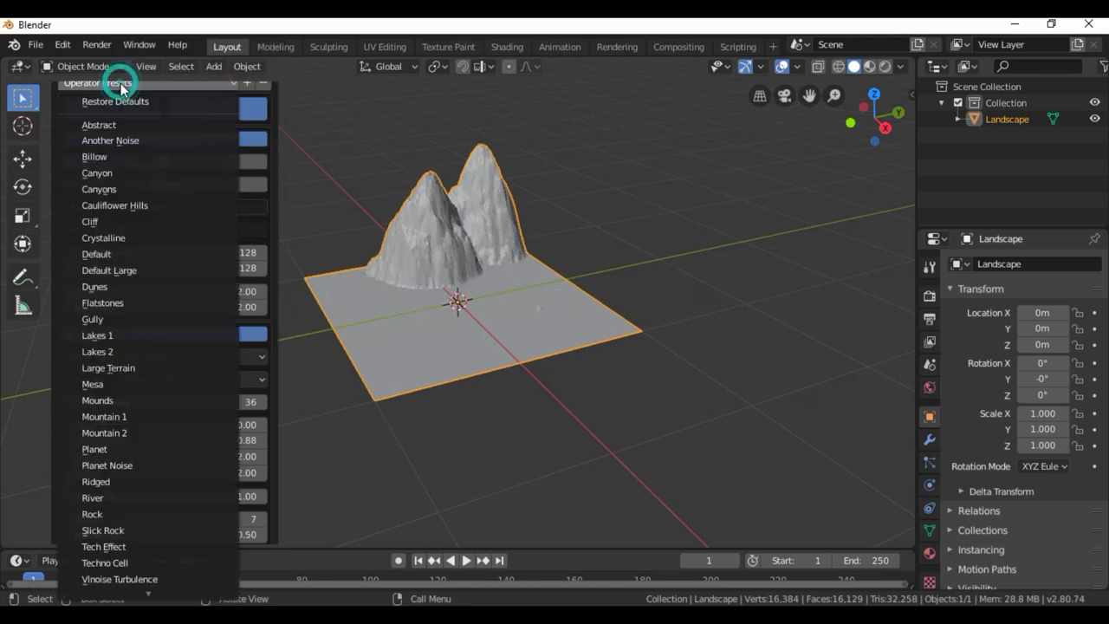
# Reapply the Cliff preset to the landscape and scroll down to its effect settings.
pyautogui.click(99, 222)
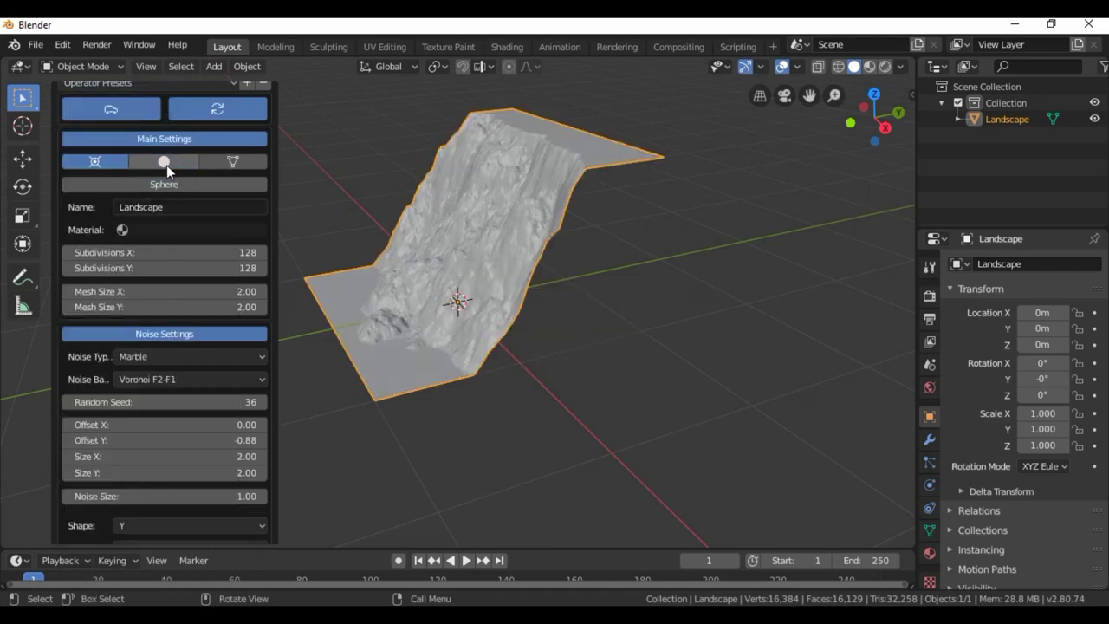
pyautogui.scroll(-2, 118, 378)
pyautogui.scroll(-2, 122, 391)
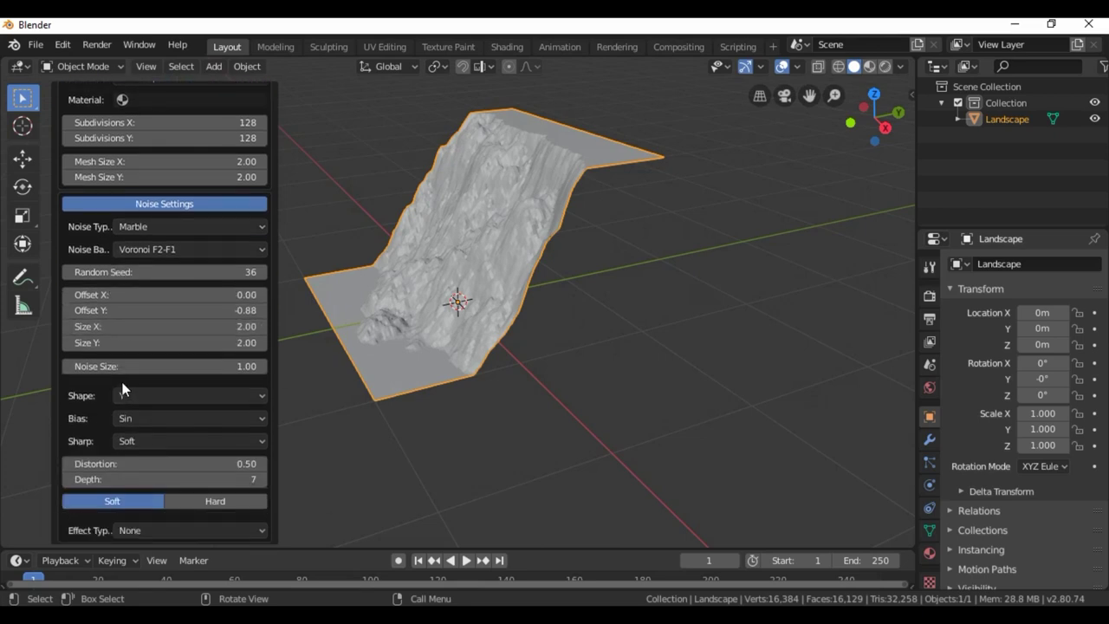
pyautogui.scroll(-2, 121, 390)
pyautogui.scroll(-1, 124, 382)
pyautogui.scroll(-1, 126, 374)
pyautogui.scroll(-1, 128, 368)
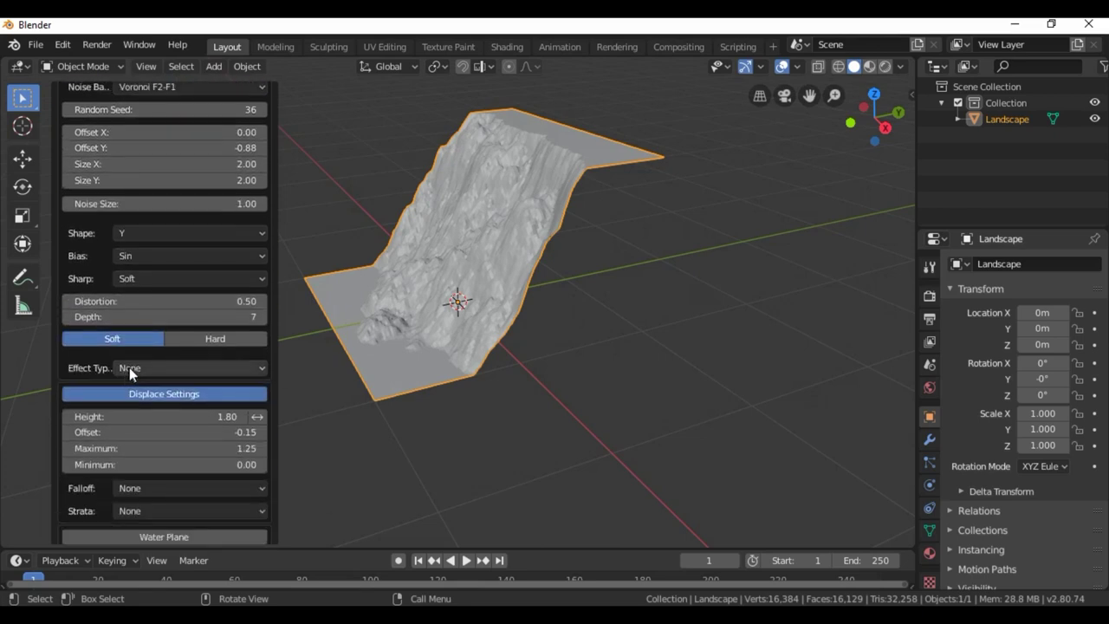
pyautogui.click(130, 368)
# Try the Grid and Crackle effect types, then settle on the Lunar effect.
pyautogui.click(211, 391)
pyautogui.click(210, 391)
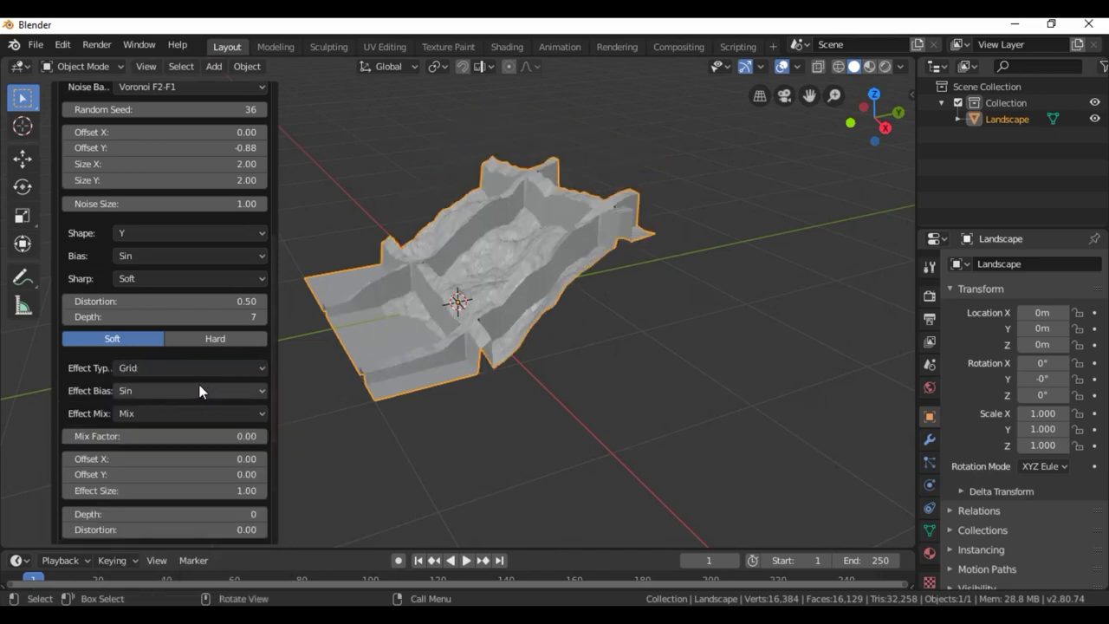
pyautogui.scroll(2, 464, 334)
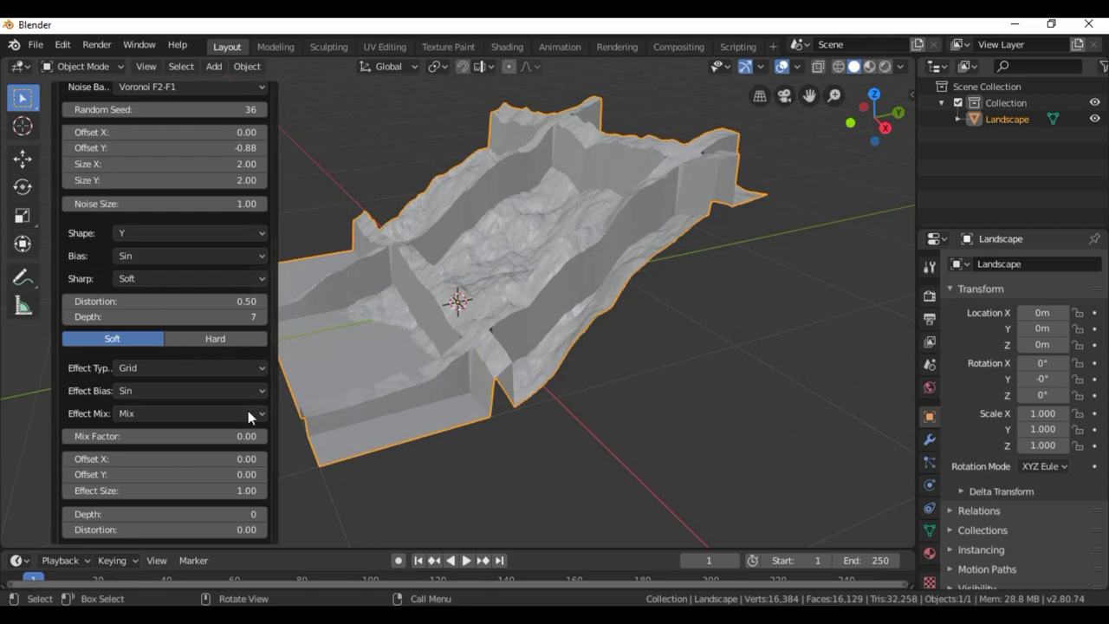
pyautogui.click(169, 369)
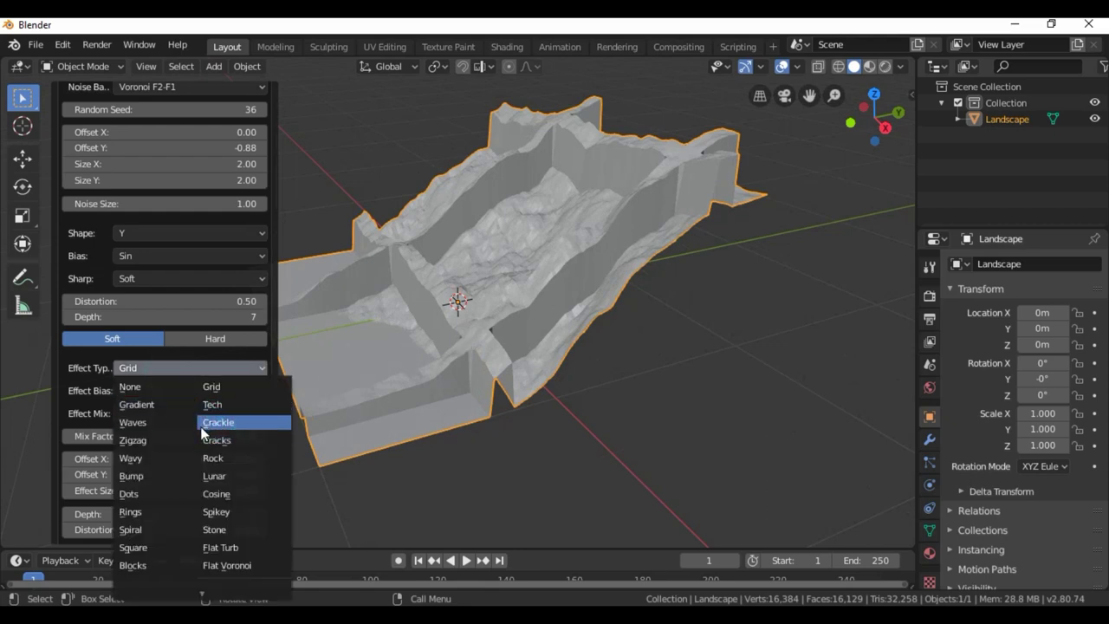
pyautogui.click(204, 424)
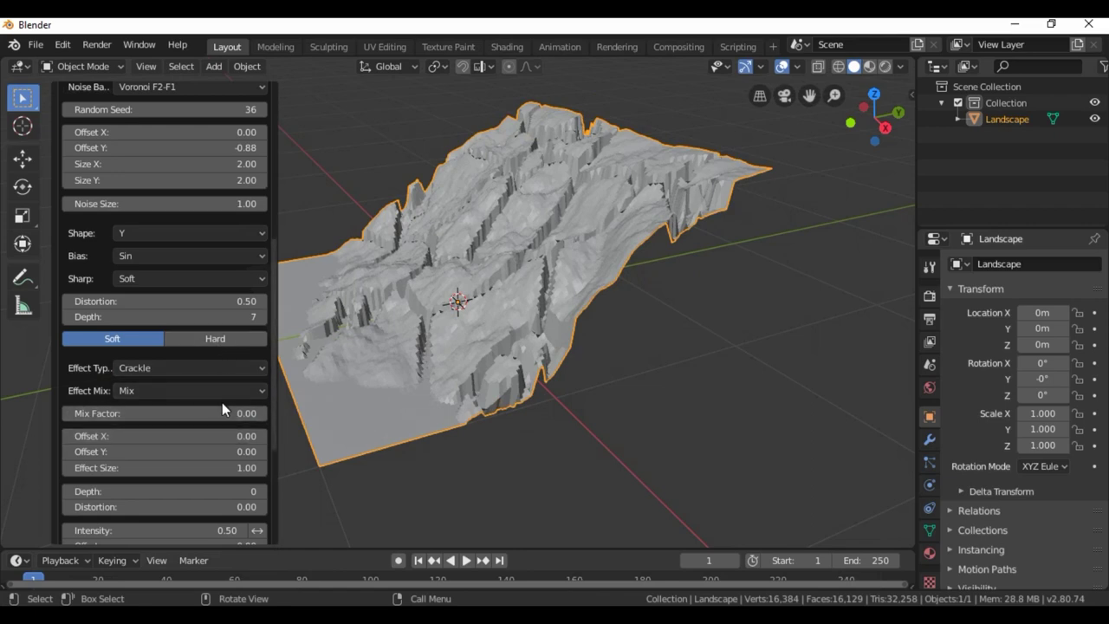
pyautogui.click(189, 368)
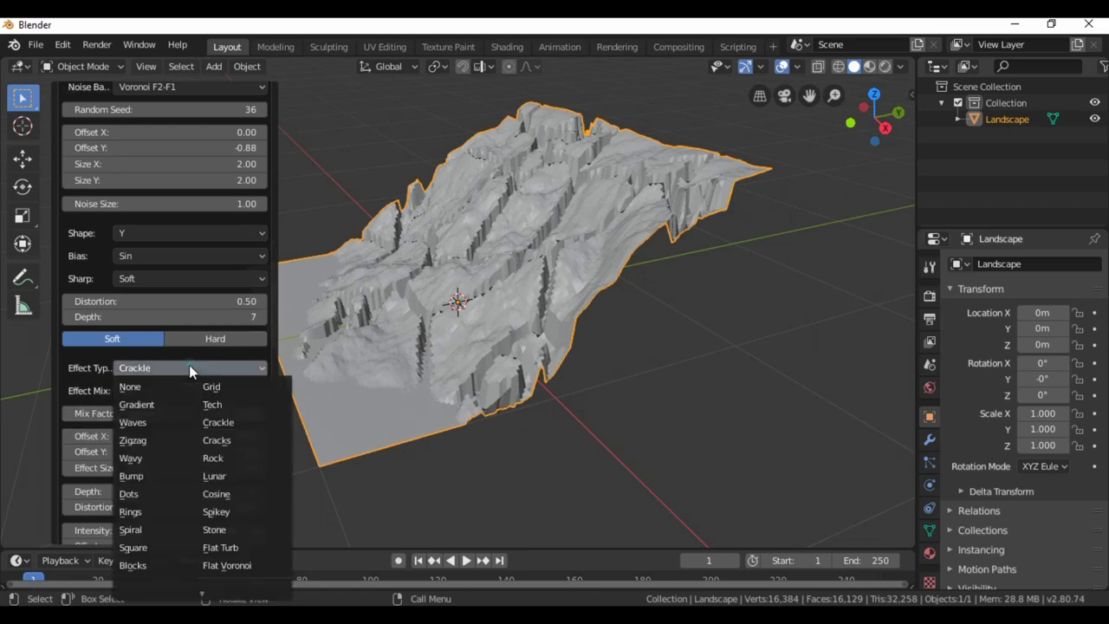
pyautogui.click(214, 475)
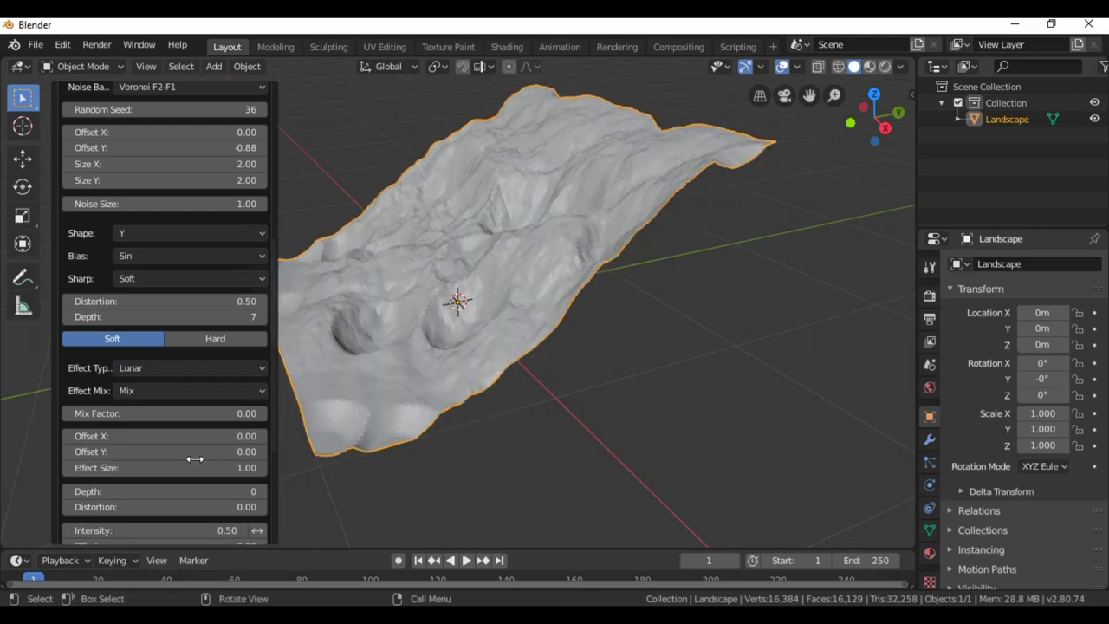
# Set the Lunar effect's Offset X to 0.06 and depth to 2, then deselect the landscape.
pyautogui.click(262, 438)
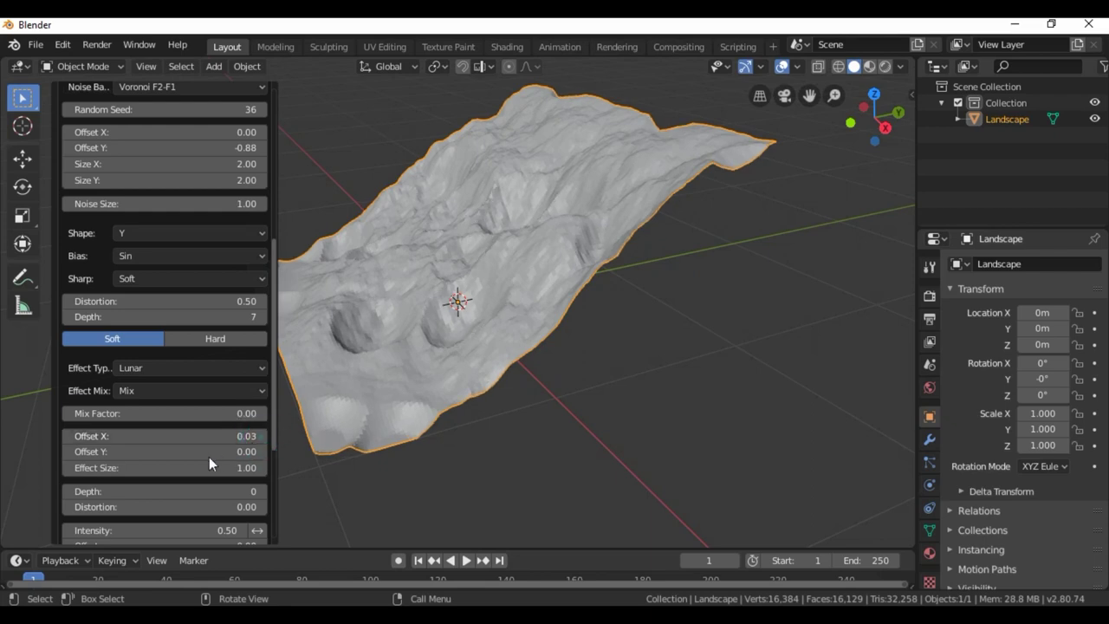
pyautogui.click(262, 436)
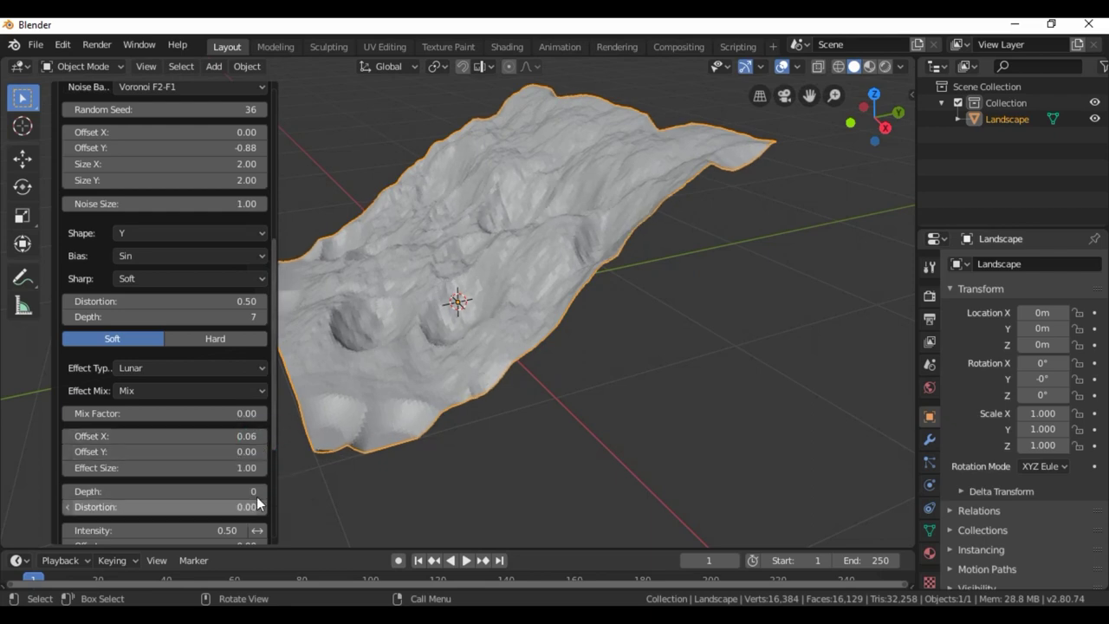
pyautogui.click(259, 492)
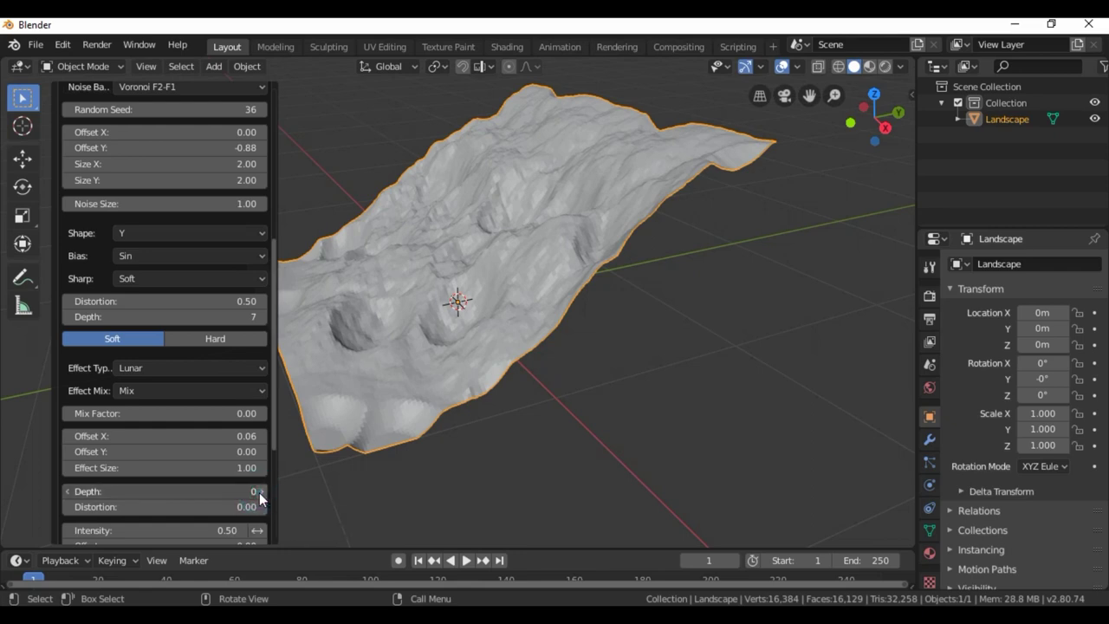
pyautogui.click(260, 492)
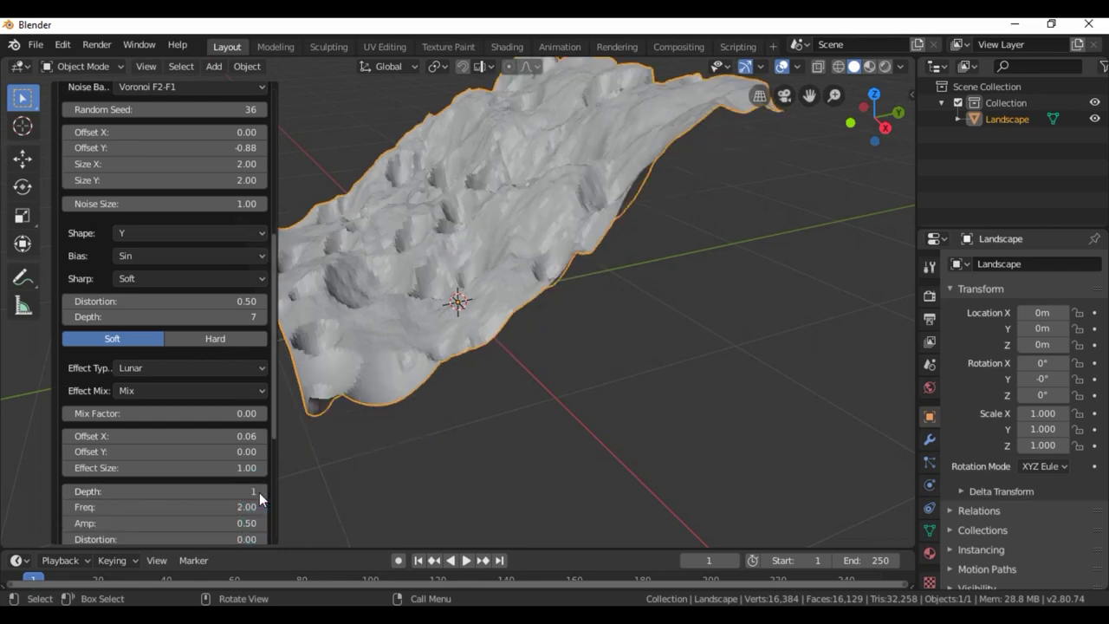
pyautogui.click(321, 487)
pyautogui.moveTo(240, 423)
pyautogui.mouseDown(button='middle')
pyautogui.moveTo(311, 436)
pyautogui.moveTo(401, 393)
pyautogui.moveTo(372, 426)
pyautogui.mouseUp(button='middle')
pyautogui.scroll(-3, 371, 426)
pyautogui.scroll(-2, 371, 426)
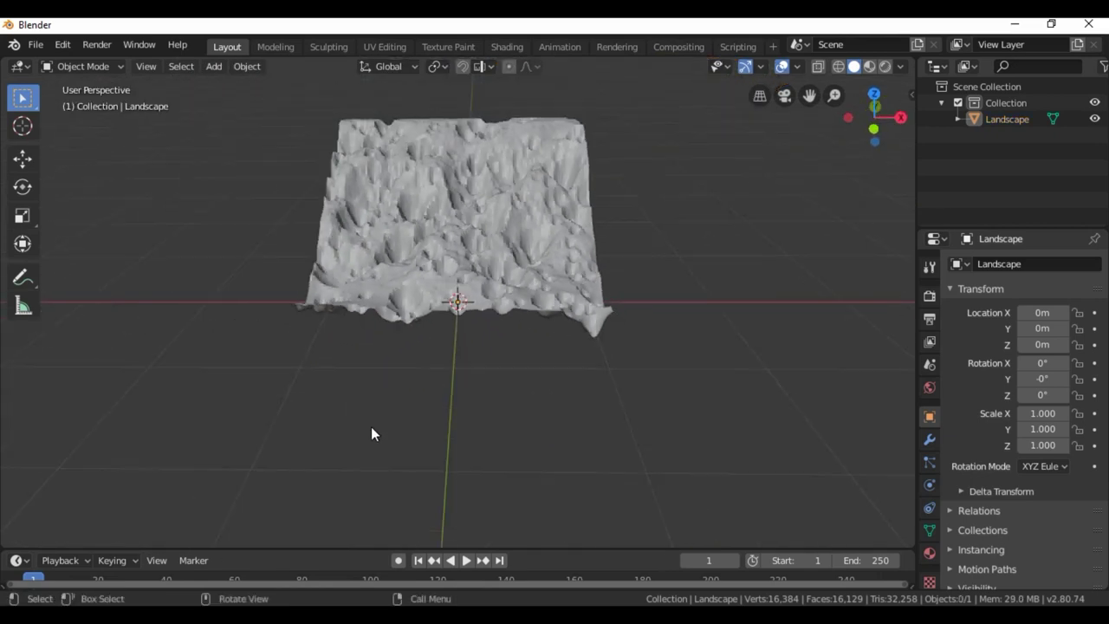
pyautogui.moveTo(356, 392)
pyautogui.mouseDown(button='middle')
pyautogui.moveTo(456, 389)
pyautogui.moveTo(574, 361)
pyautogui.moveTo(339, 403)
pyautogui.mouseUp(button='middle')
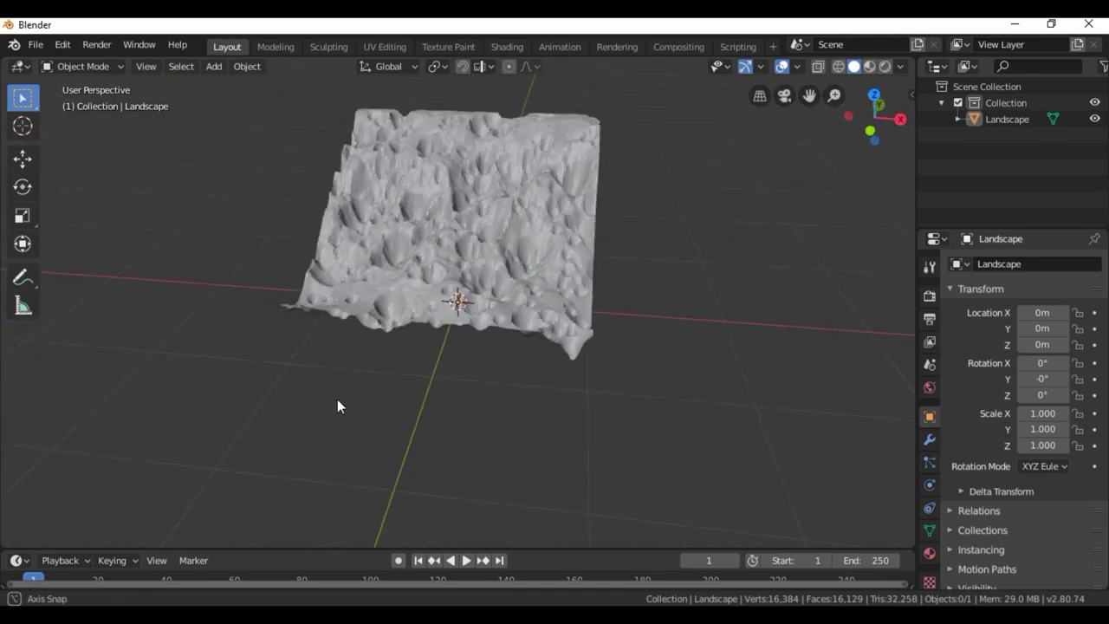
# Add an Array modifier with Count 5 to the landscape and inspect the resulting strip.
pyautogui.click(930, 440)
pyautogui.click(973, 265)
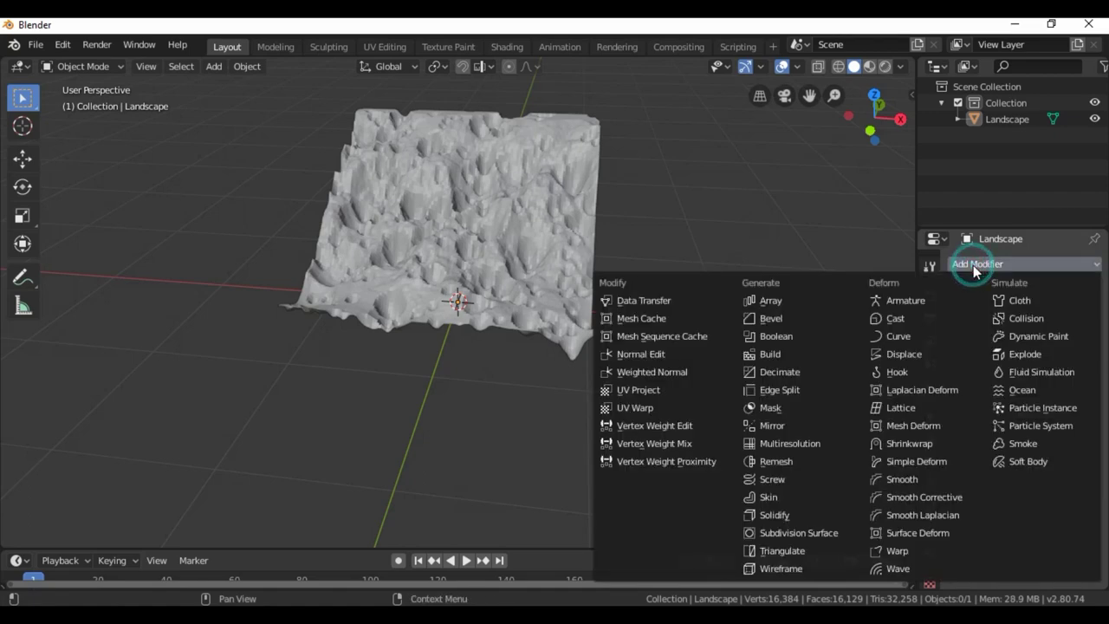
pyautogui.click(775, 298)
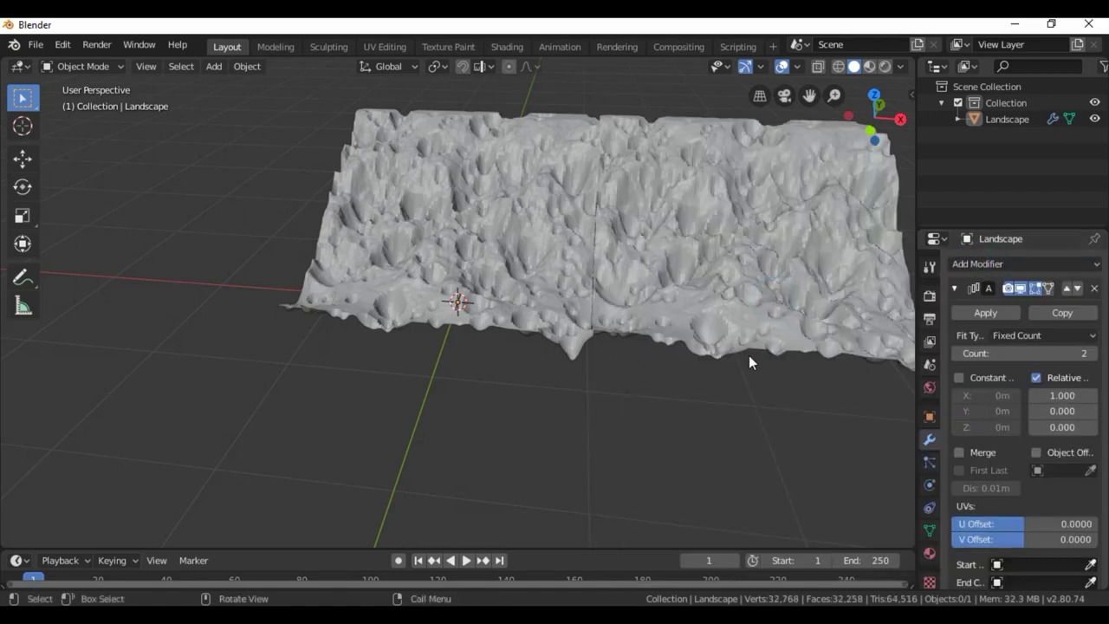
pyautogui.scroll(-3, 751, 360)
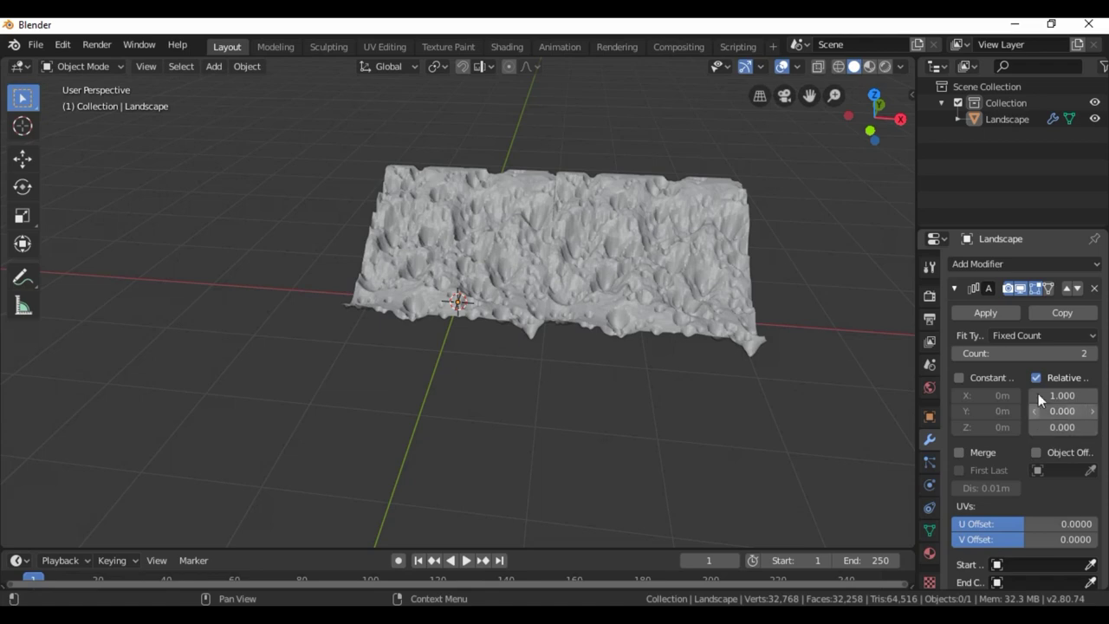
pyautogui.click(1072, 353)
pyautogui.press('BackSpace')
pyautogui.write('5')
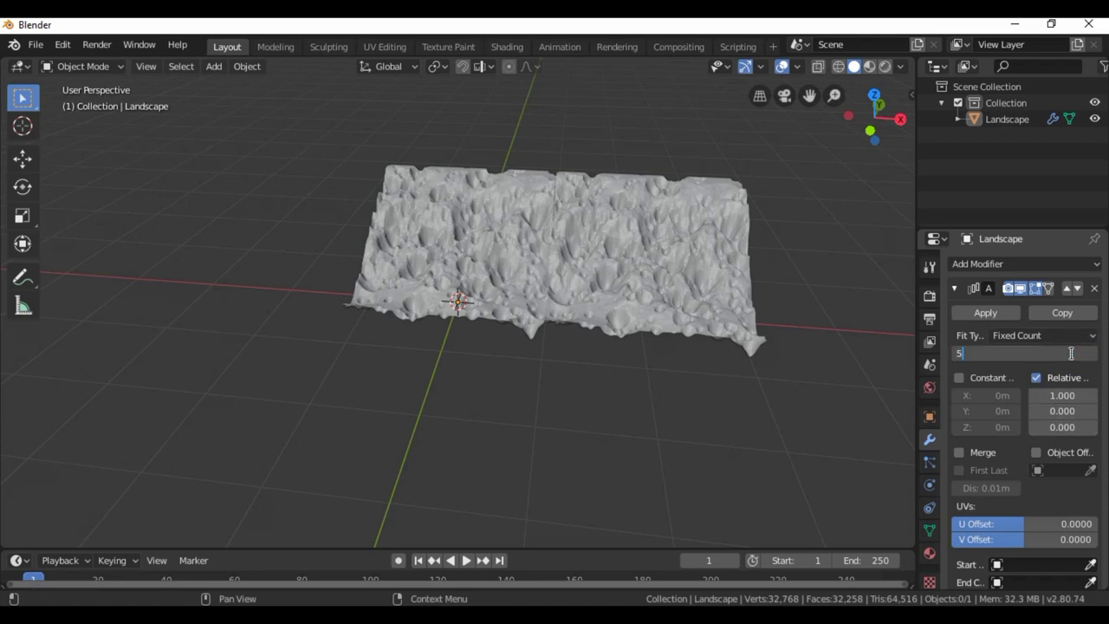
pyautogui.press('Return')
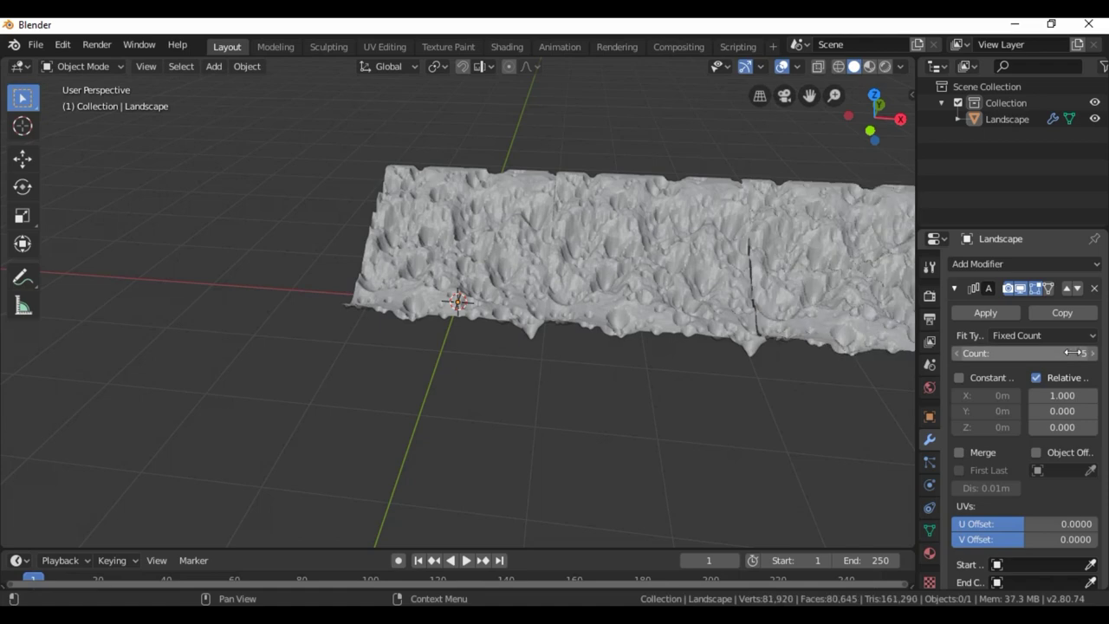
pyautogui.scroll(-1, 996, 339)
pyautogui.moveTo(691, 347)
pyautogui.mouseDown(button='middle')
pyautogui.moveTo(612, 328)
pyautogui.moveTo(705, 395)
pyautogui.moveTo(754, 345)
pyautogui.moveTo(725, 320)
pyautogui.mouseUp(button='middle')
pyautogui.scroll(1, 725, 320)
pyautogui.scroll(2, 725, 320)
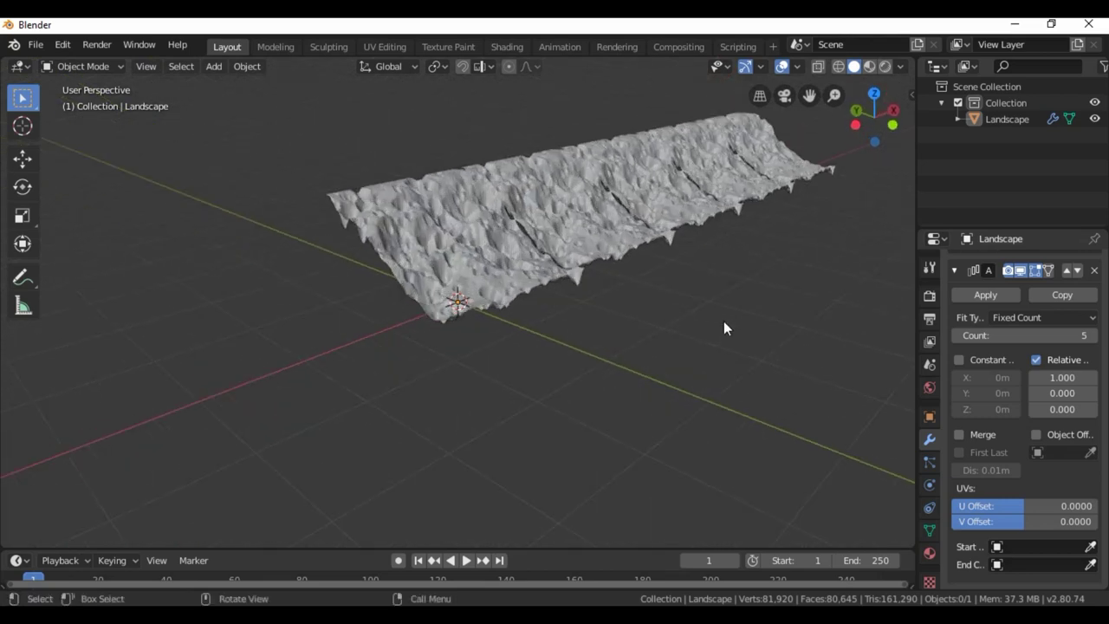
pyautogui.scroll(2, 724, 320)
pyautogui.moveTo(725, 322)
pyautogui.mouseDown(button='middle')
pyautogui.moveTo(777, 323)
pyautogui.moveTo(783, 312)
pyautogui.moveTo(715, 330)
pyautogui.mouseUp(button='middle')
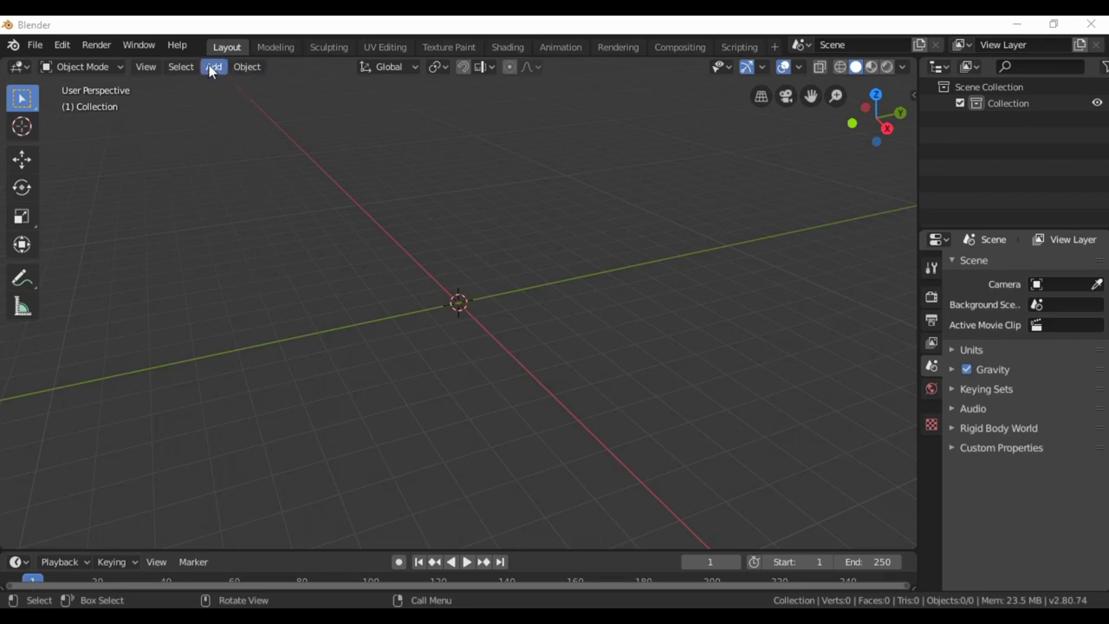
# Add a new Landscape mesh and expand its Another Noise Tool settings panel.
pyautogui.click(212, 69)
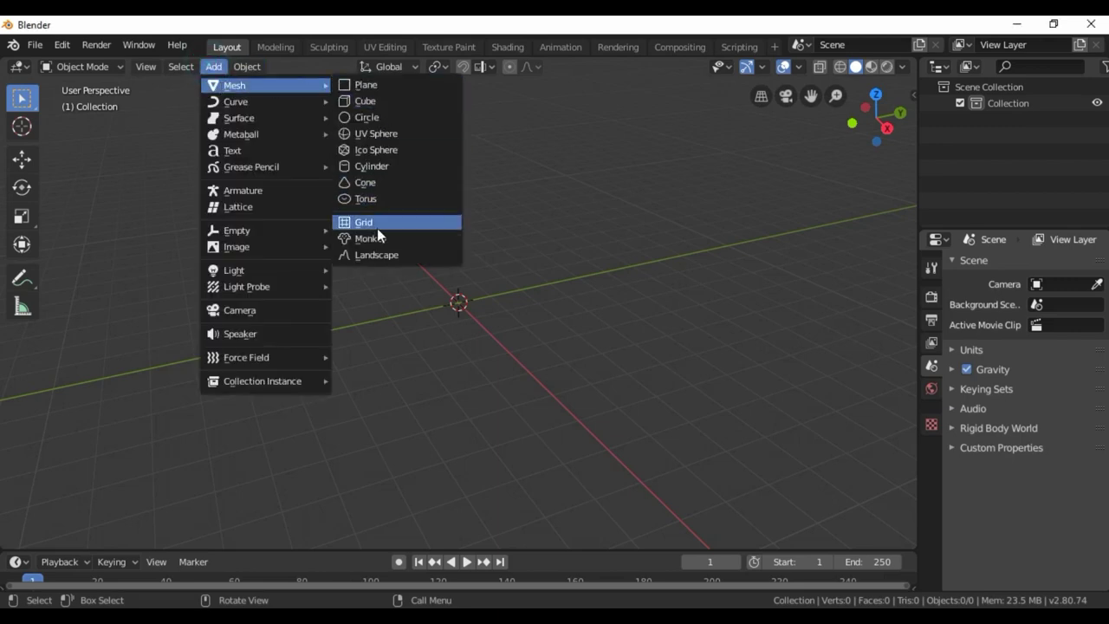
pyautogui.click(376, 254)
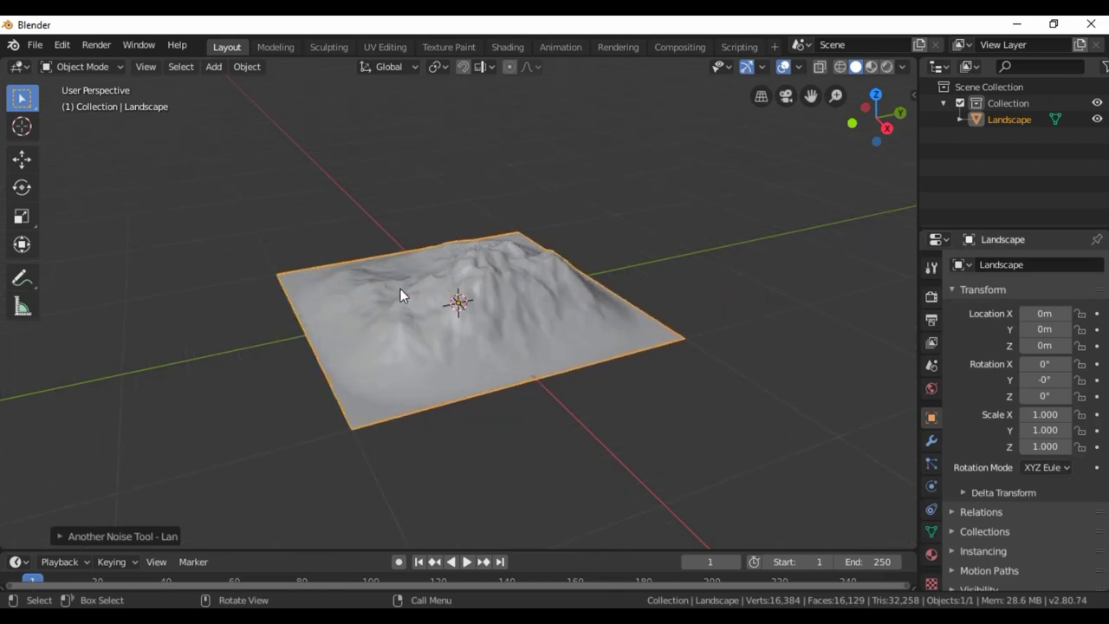
pyautogui.click(118, 537)
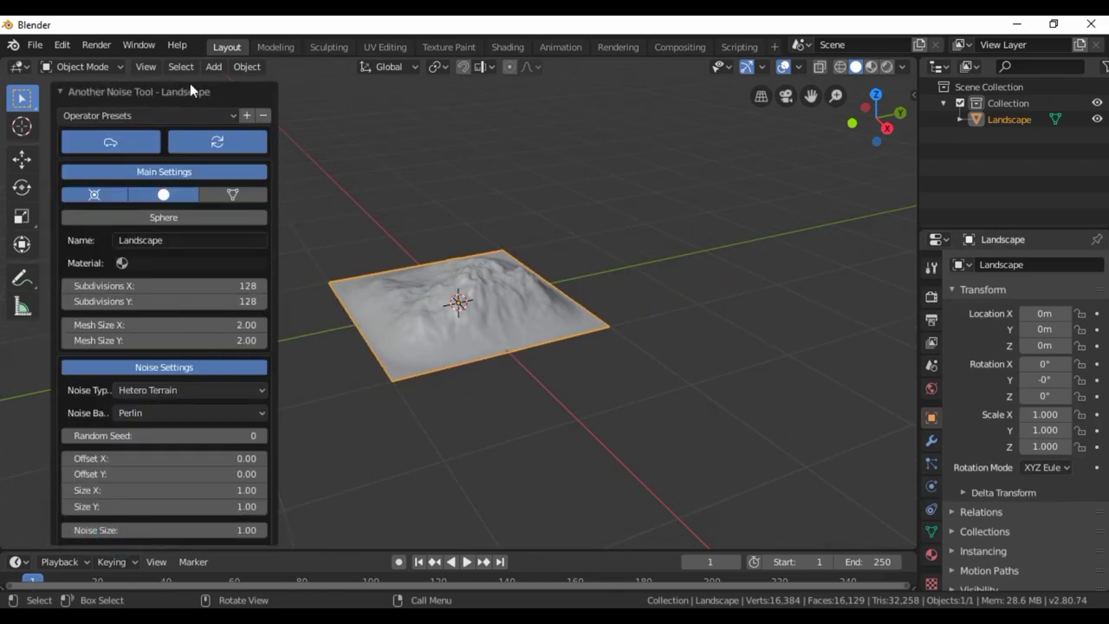
# Try a terrain preset, then apply Billow with smooth shading turned off.
pyautogui.click(127, 116)
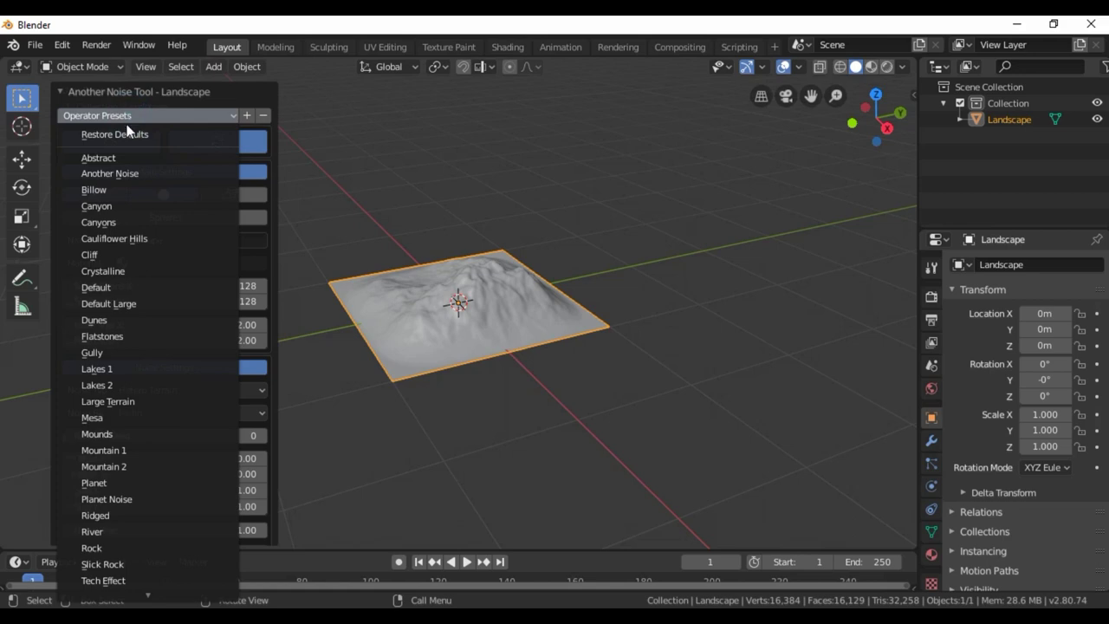
pyautogui.click(108, 188)
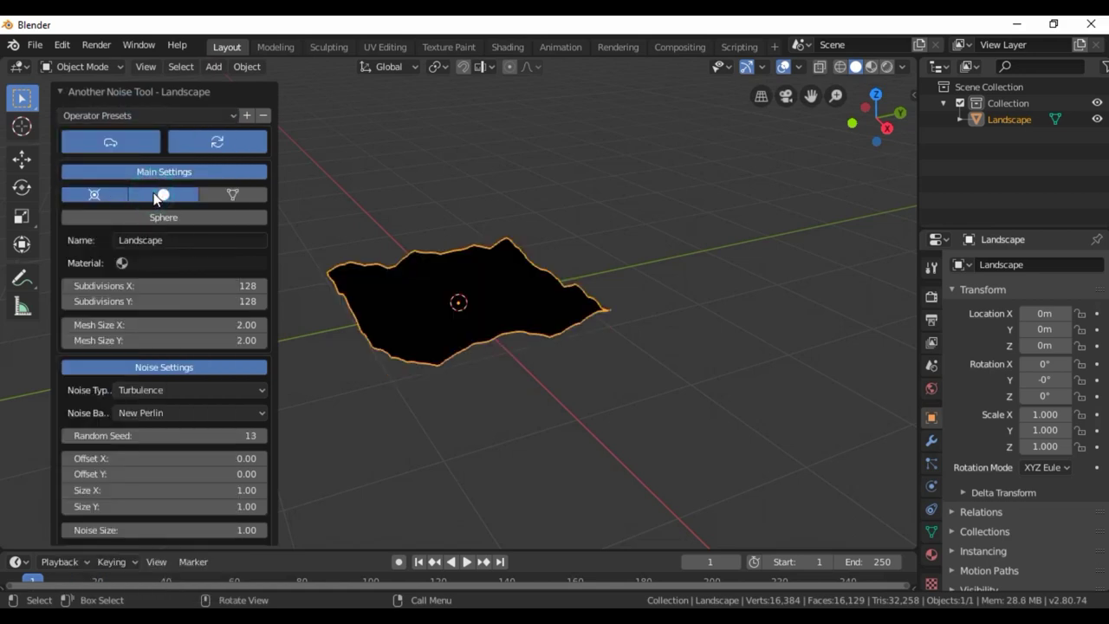
pyautogui.click(132, 114)
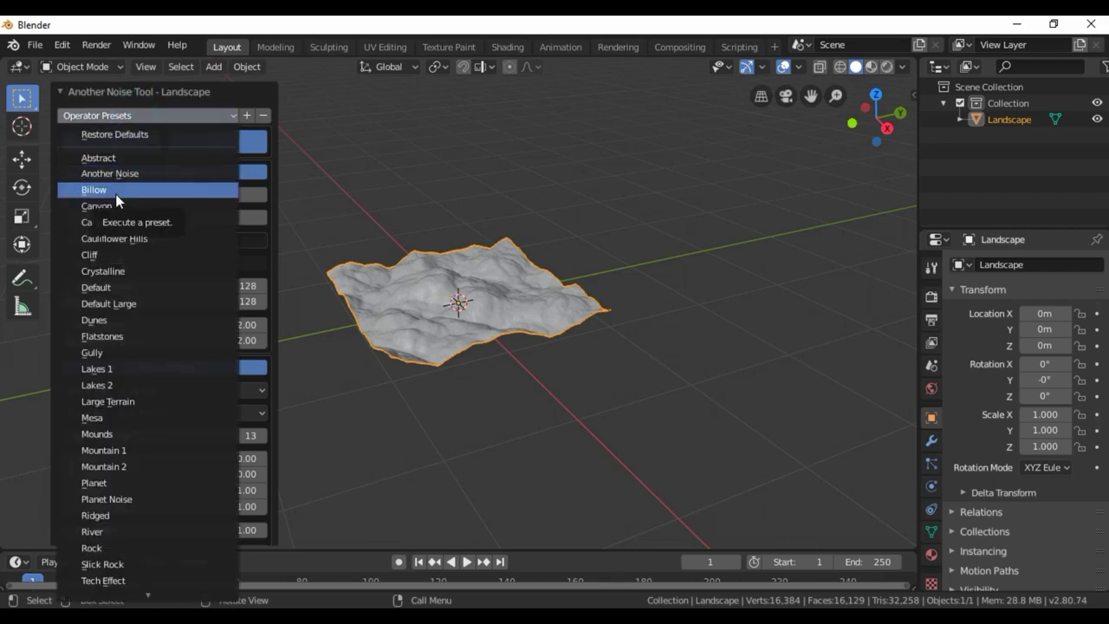
pyautogui.click(117, 193)
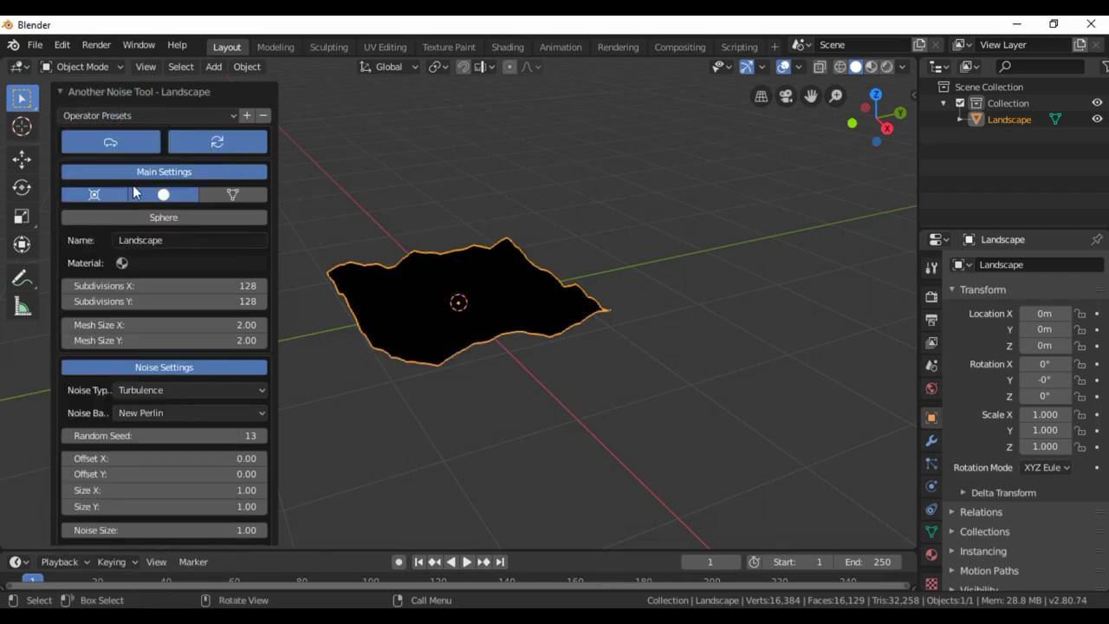
pyautogui.click(160, 194)
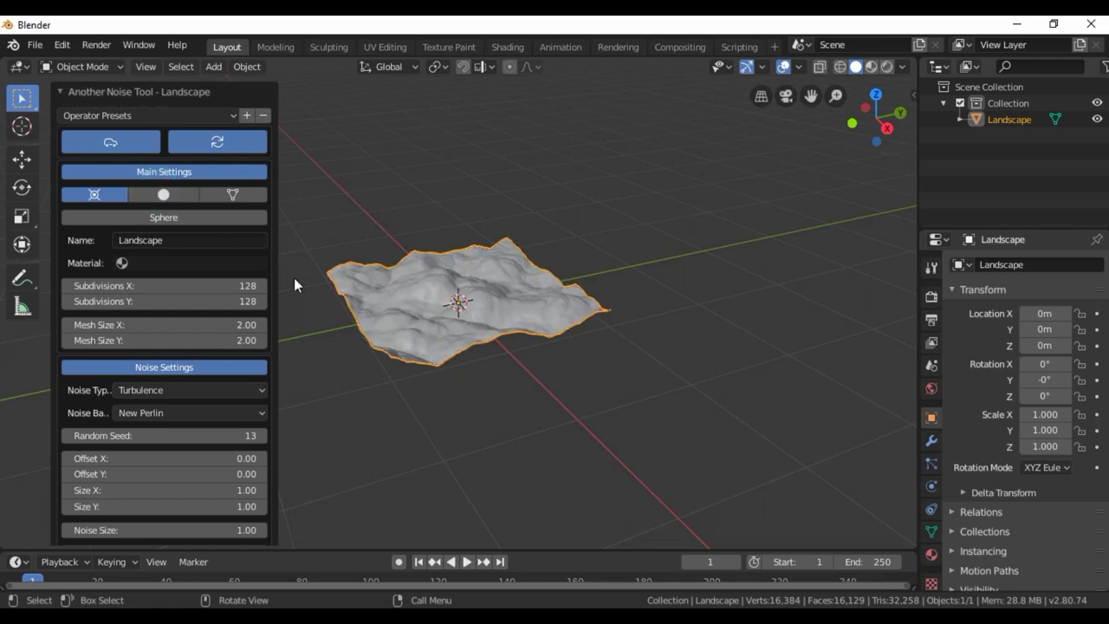
# Apply the Default Large preset (Turbulence noise, size 0.78) with smooth shading off.
pyautogui.click(124, 115)
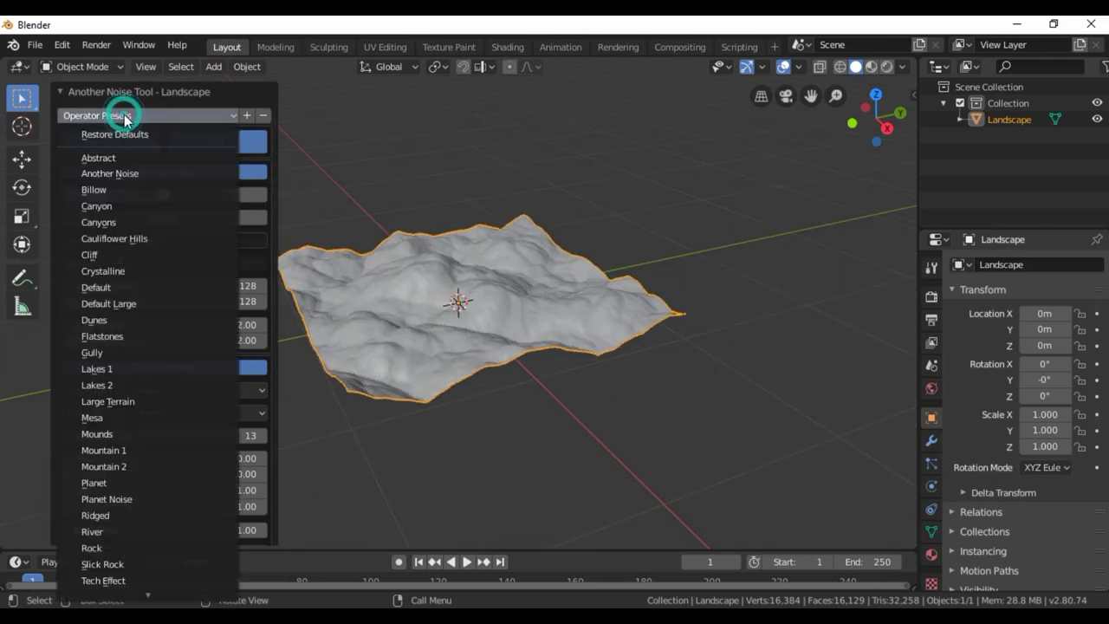
pyautogui.click(107, 319)
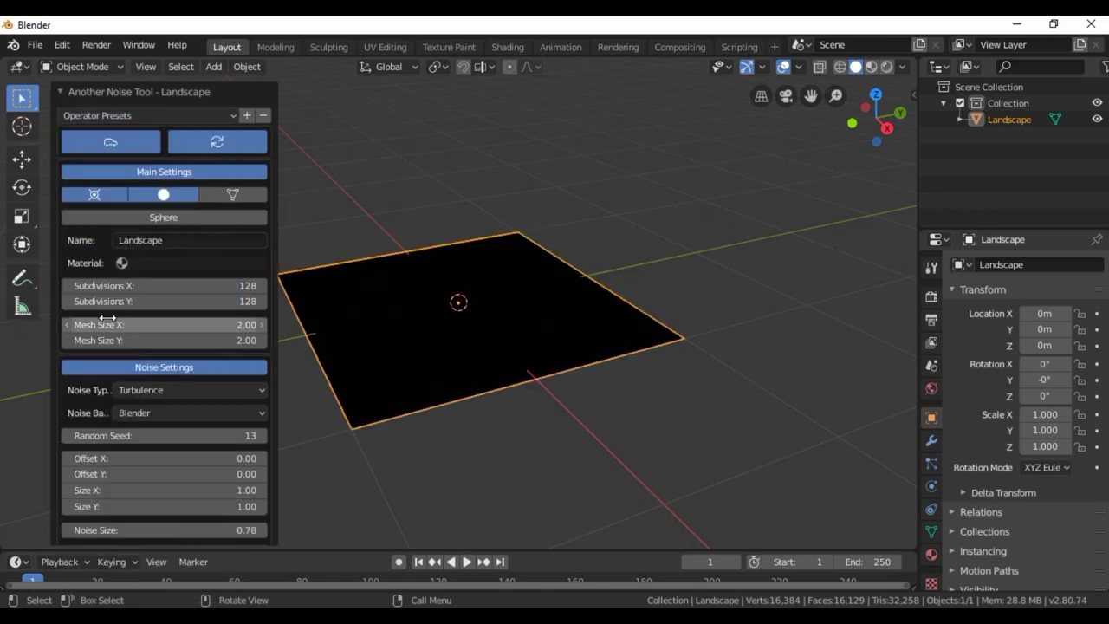
pyautogui.click(162, 195)
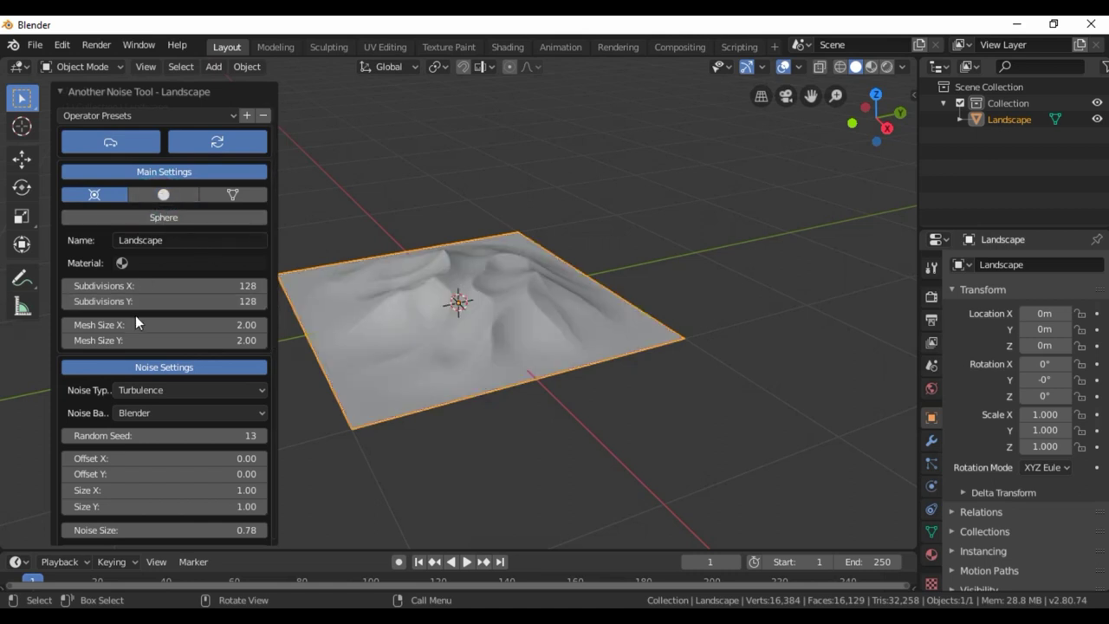
pyautogui.scroll(-1, 136, 319)
pyautogui.scroll(1, 135, 248)
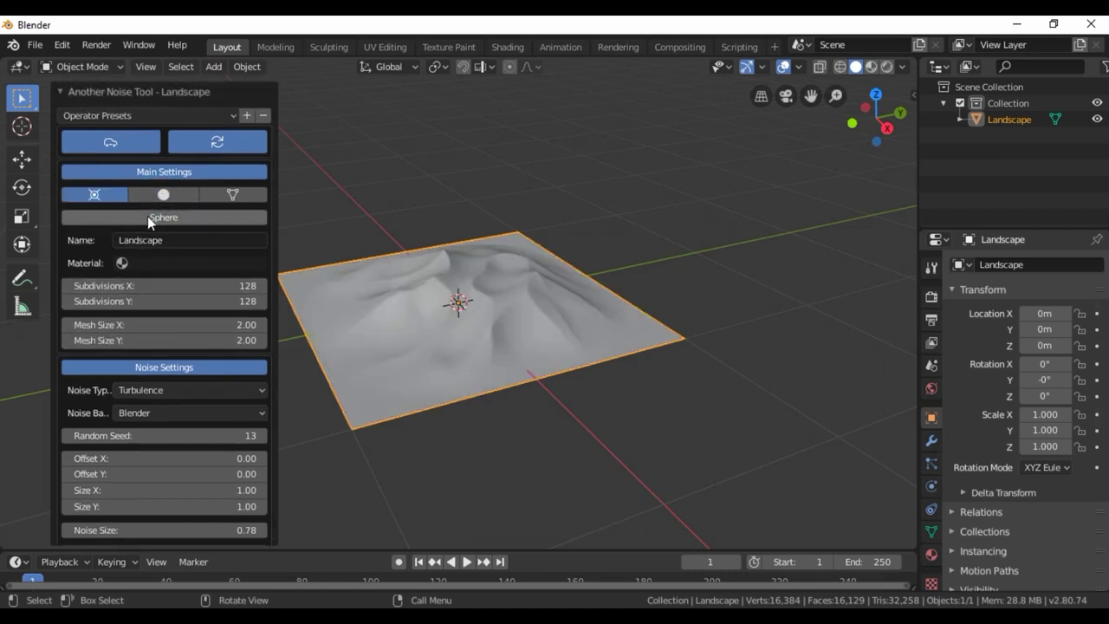
pyautogui.click(110, 118)
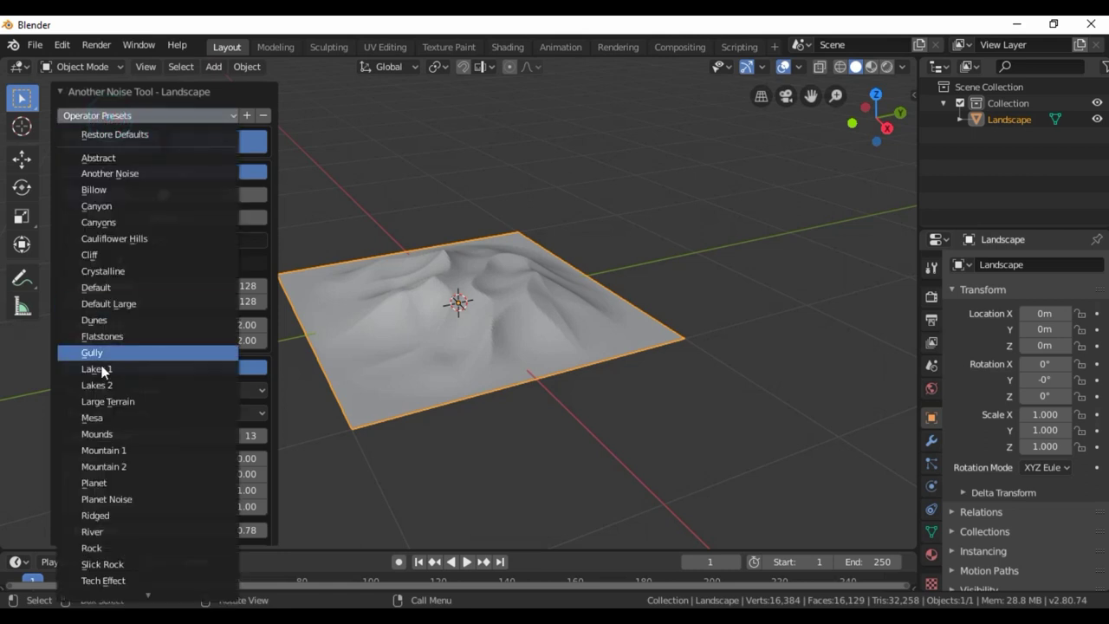
# Apply the Planet preset and turn off smooth shading to show a bumpy sphere.
pyautogui.click(114, 472)
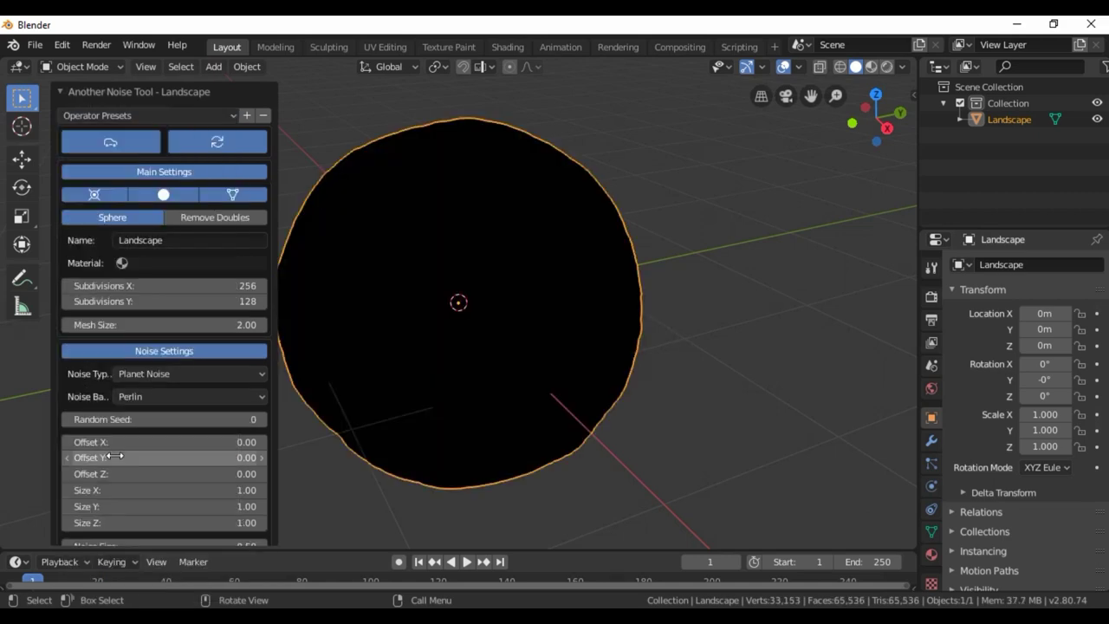
pyautogui.click(158, 198)
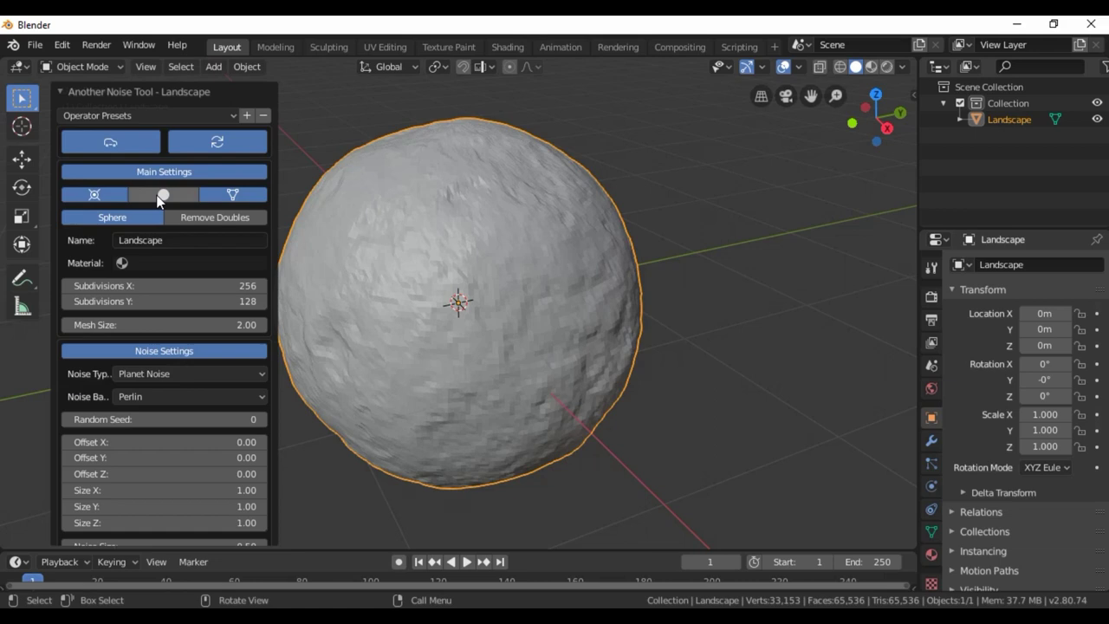
pyautogui.click(123, 116)
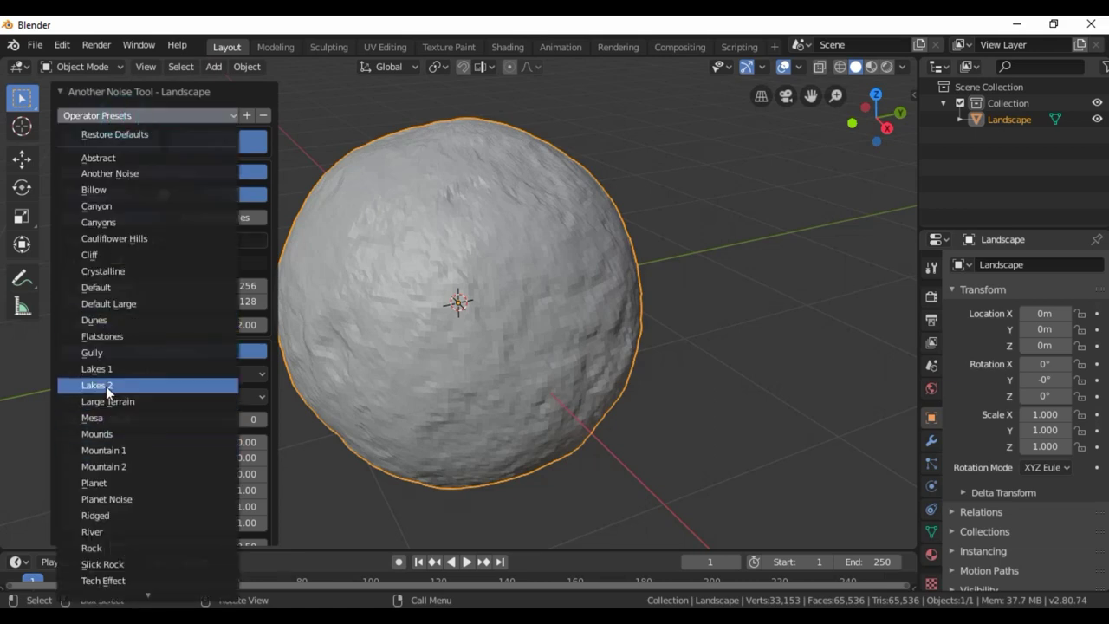
# Apply the Lakes 2 preset, disable smooth shading, set noise basis to Voronoi F2, then deselect.
pyautogui.click(106, 386)
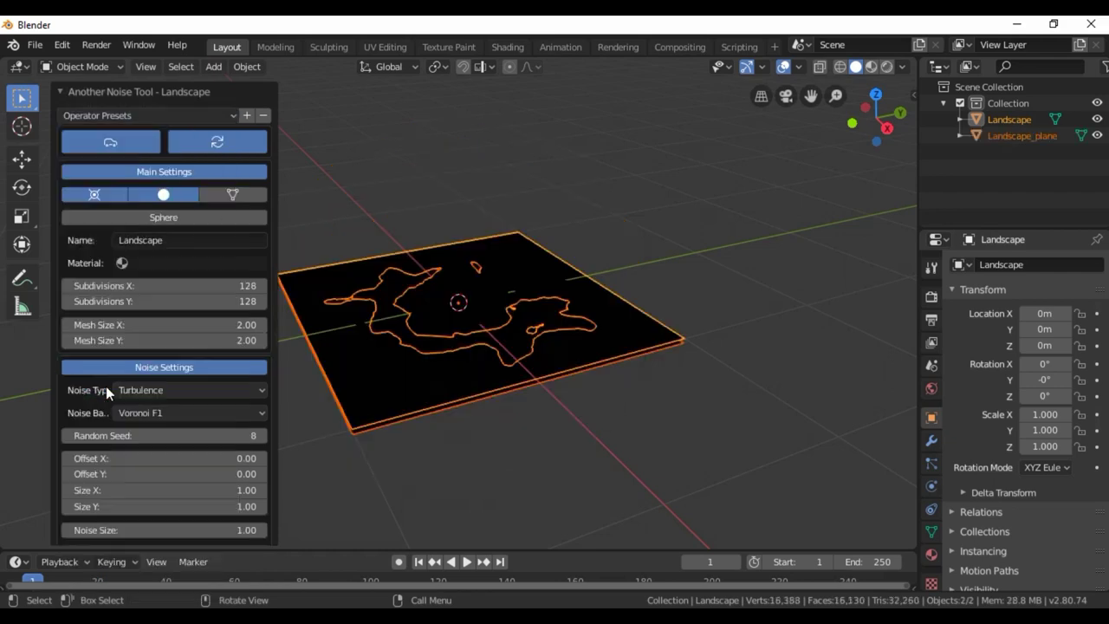
pyautogui.click(165, 196)
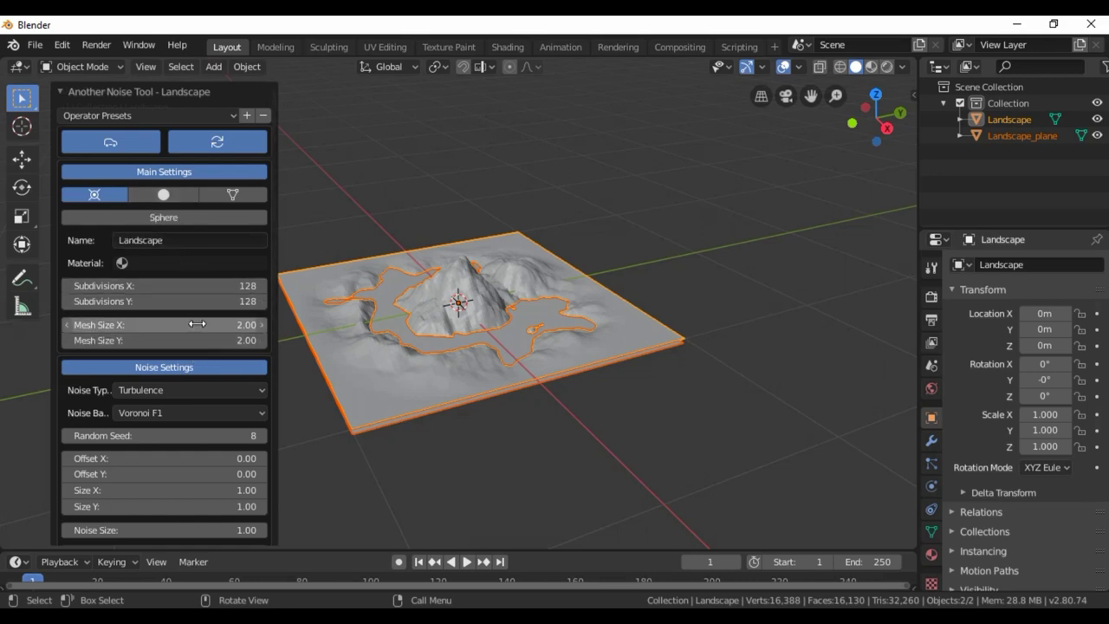
pyautogui.scroll(-1, 172, 386)
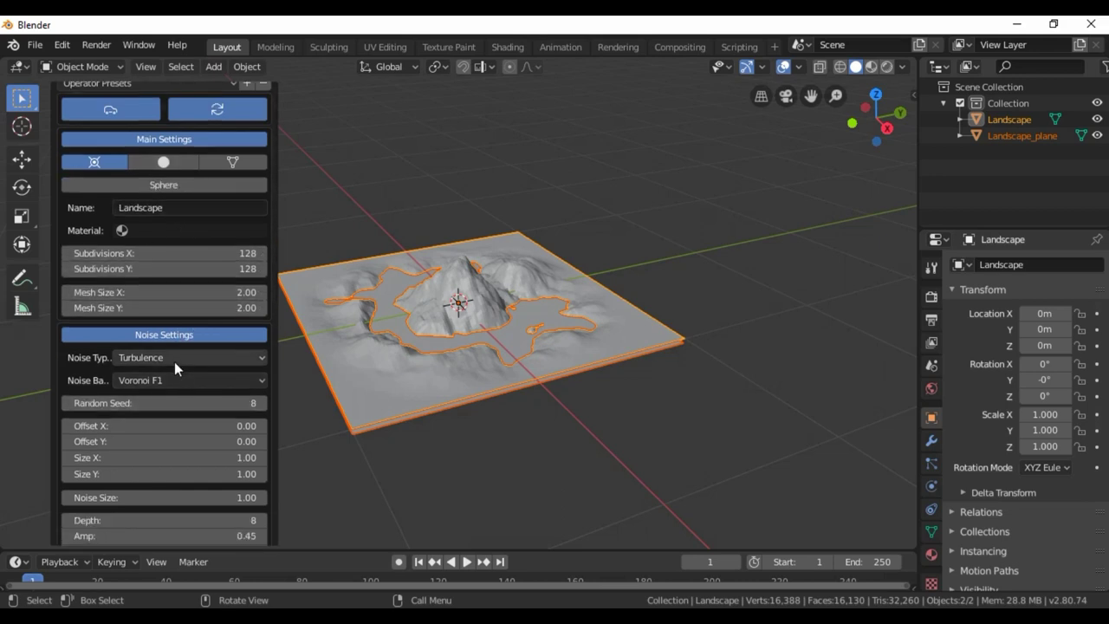
pyautogui.click(190, 379)
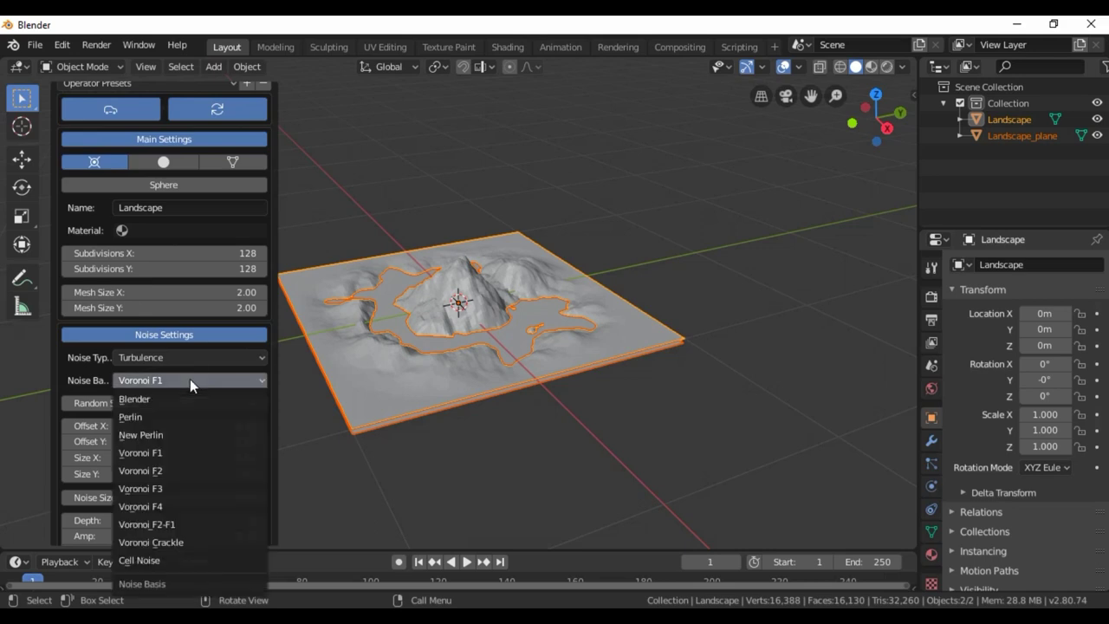
pyautogui.click(156, 435)
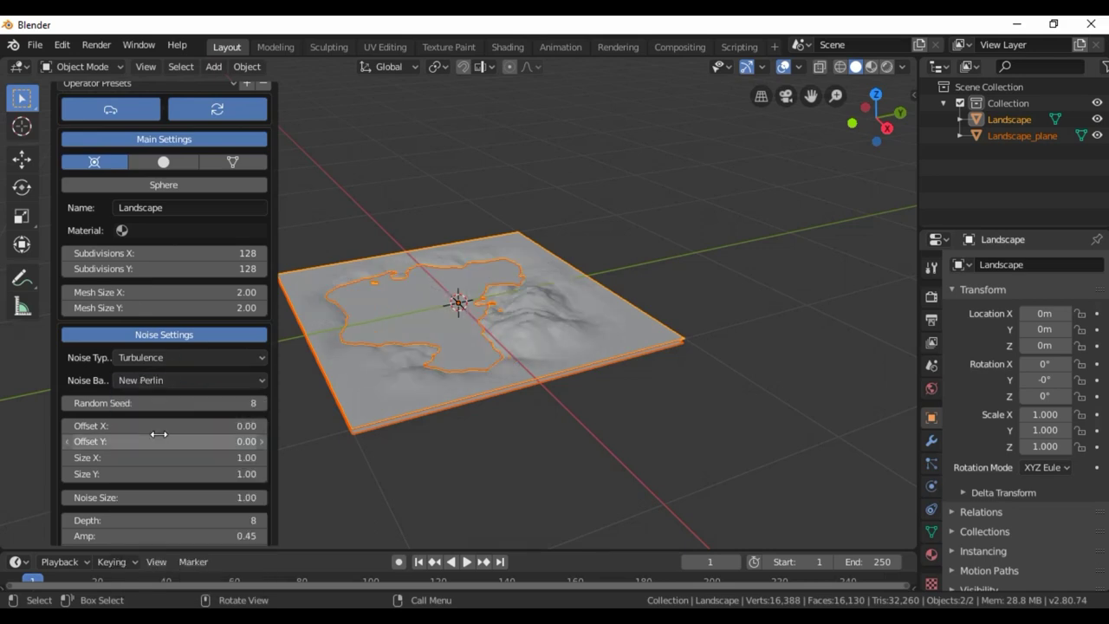
pyautogui.click(161, 382)
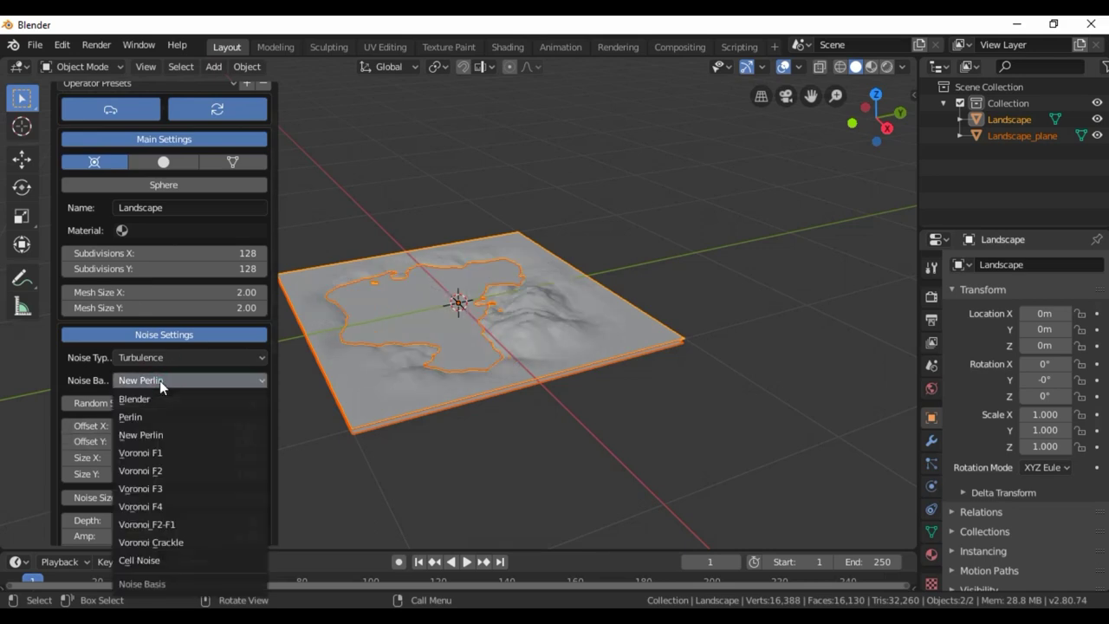
pyautogui.click(158, 473)
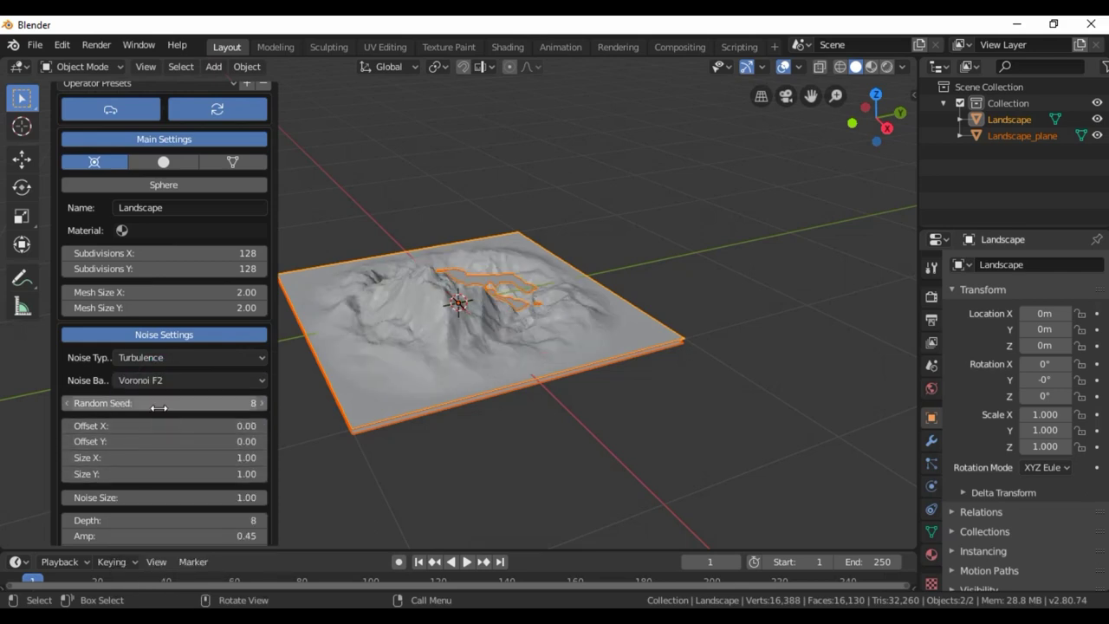
pyautogui.click(299, 461)
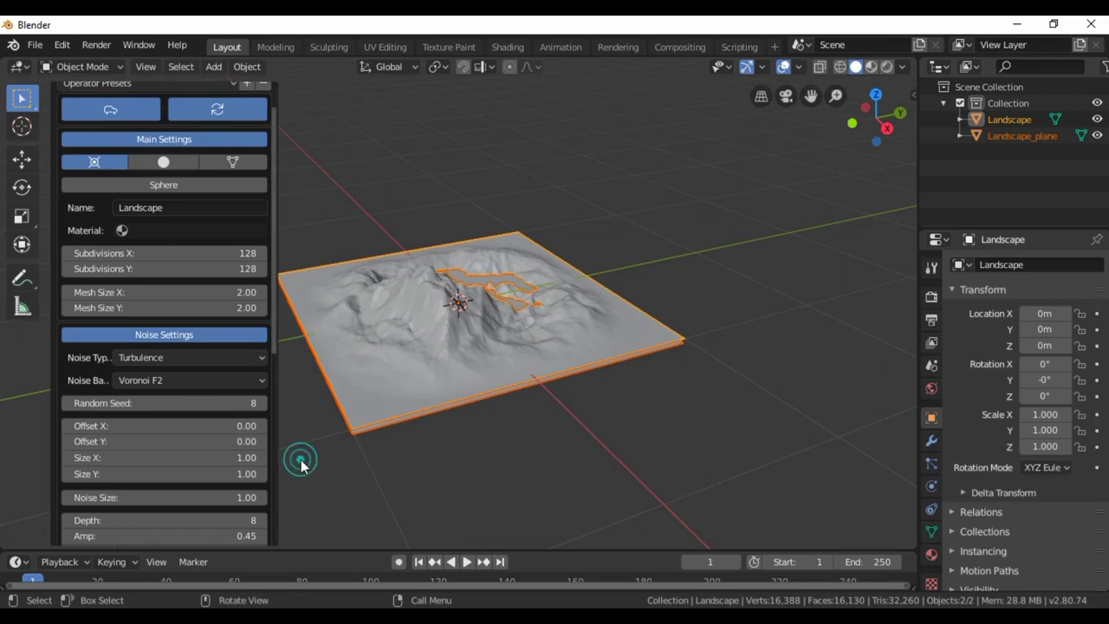
pyautogui.moveTo(256, 448)
pyautogui.mouseDown(button='middle')
pyautogui.moveTo(420, 472)
pyautogui.moveTo(495, 463)
pyautogui.mouseUp(button='middle')
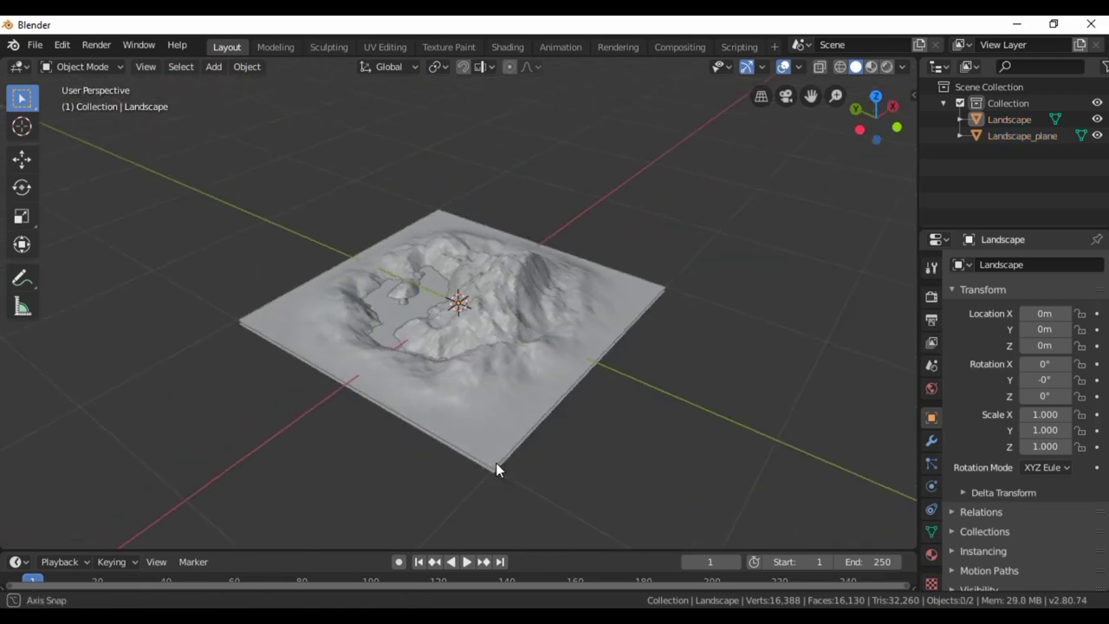
pyautogui.scroll(2, 384, 455)
pyautogui.scroll(4, 274, 419)
pyautogui.scroll(-3, 274, 419)
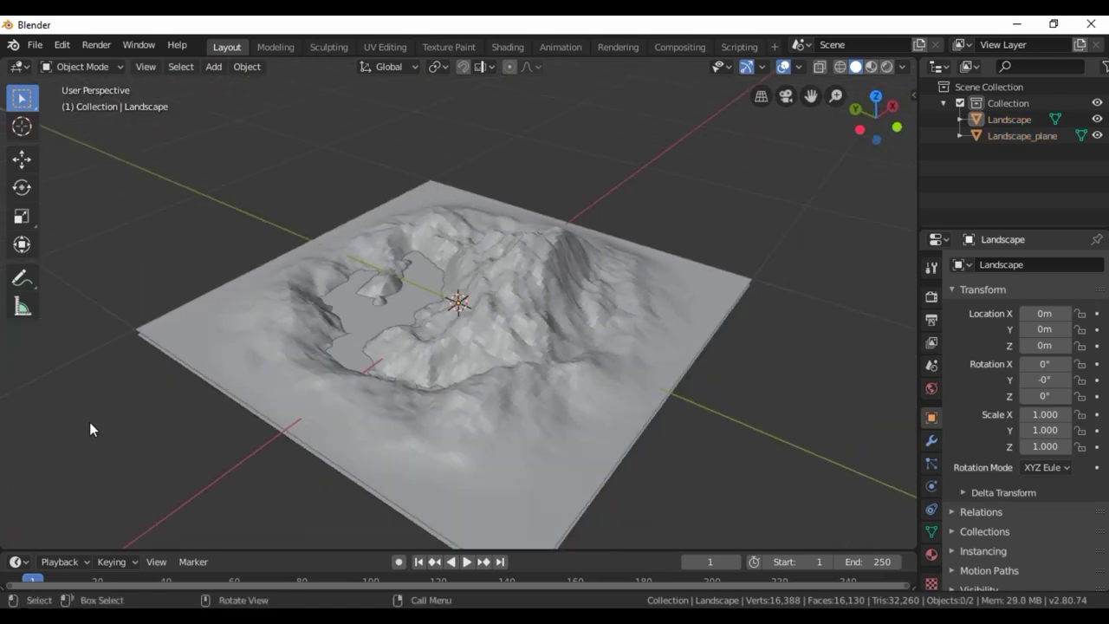
pyautogui.moveTo(106, 420)
pyautogui.mouseDown(button='middle')
pyautogui.moveTo(231, 438)
pyautogui.moveTo(231, 404)
pyautogui.moveTo(197, 402)
pyautogui.moveTo(188, 387)
pyautogui.moveTo(182, 408)
pyautogui.moveTo(205, 351)
pyautogui.moveTo(202, 386)
pyautogui.moveTo(162, 438)
pyautogui.mouseUp(button='middle')
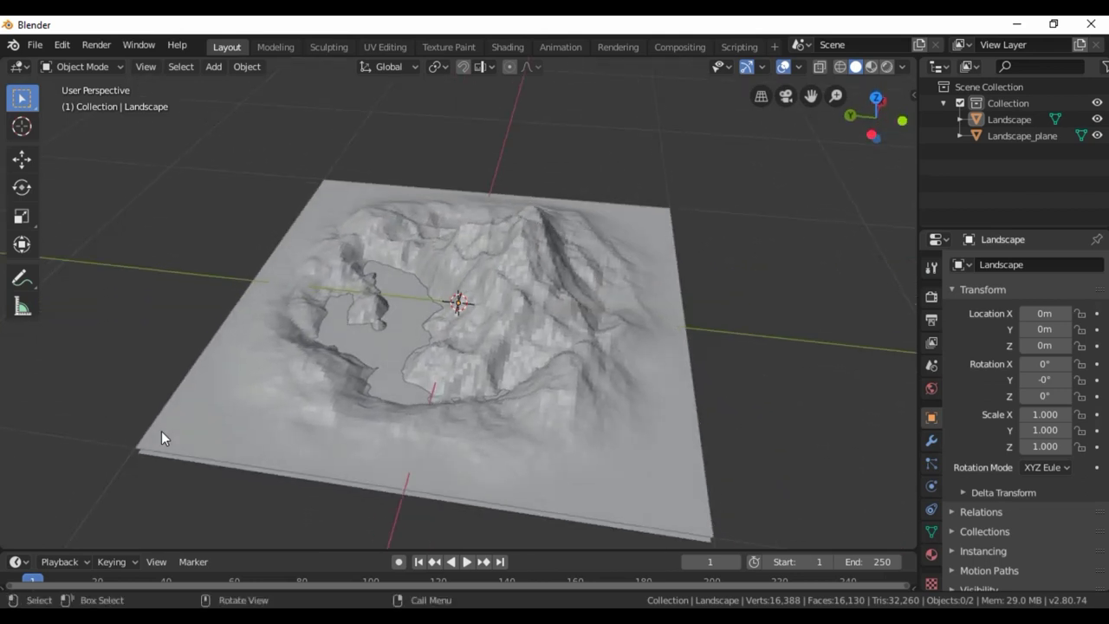